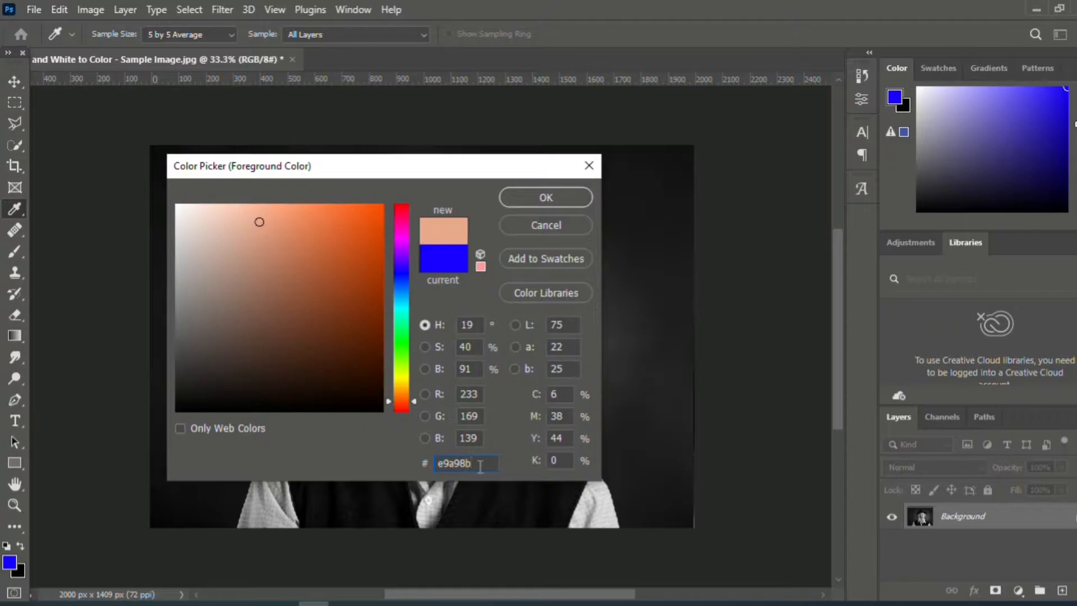
- Accept e9a98b as the foreground colour and set the background colour to 79503c
{"action": "left_click", "coordinate": [541, 195]}
{"action": "key", "text": "e"}
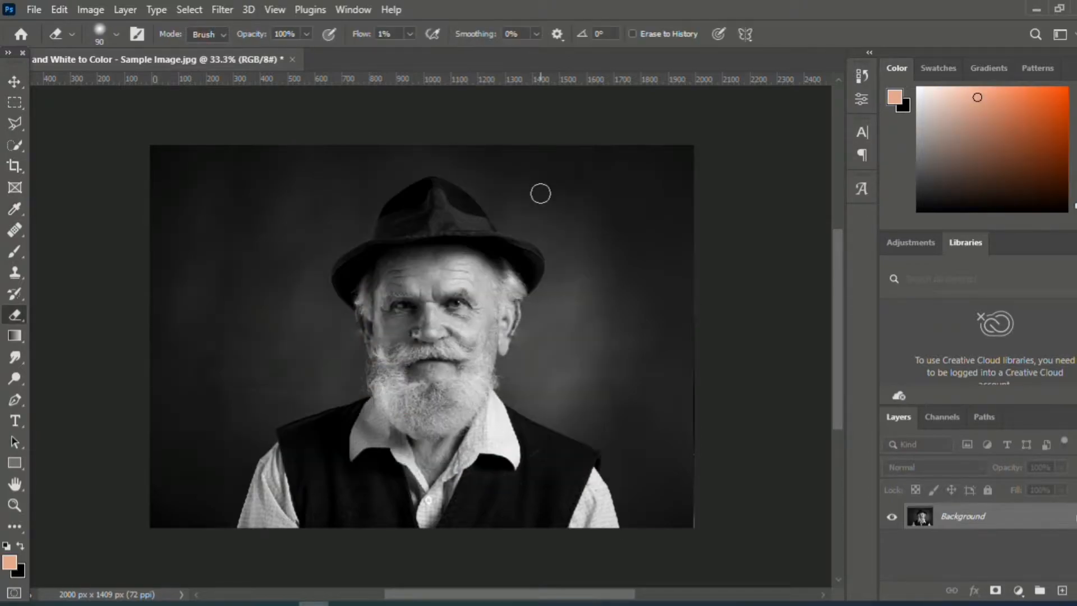
{"action": "left_click", "coordinate": [19, 573]}
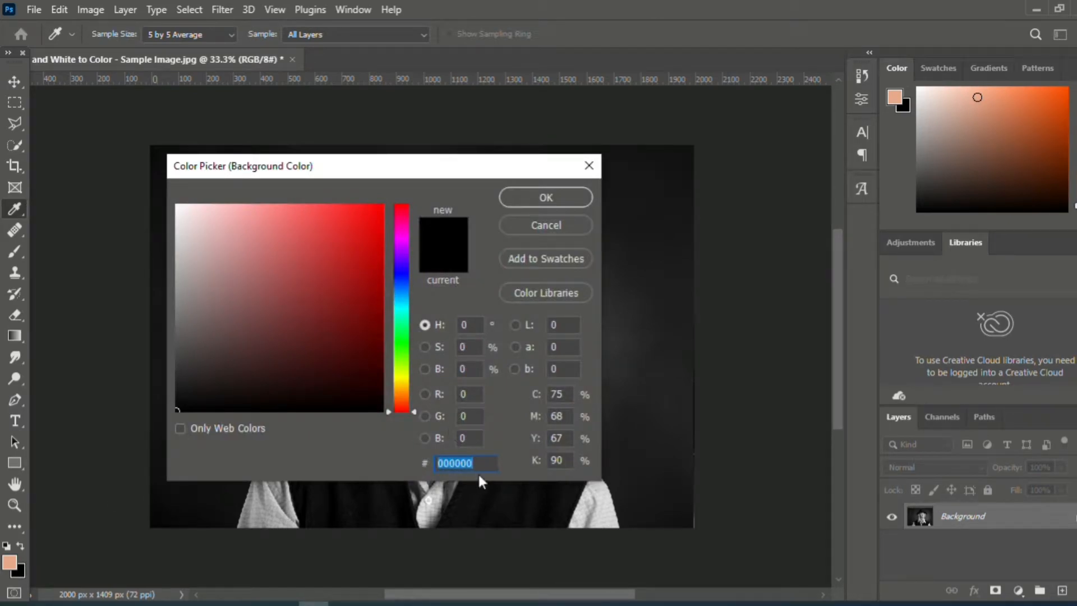
{"action": "key", "text": "BackSpace"}
{"action": "type", "text": "79"}
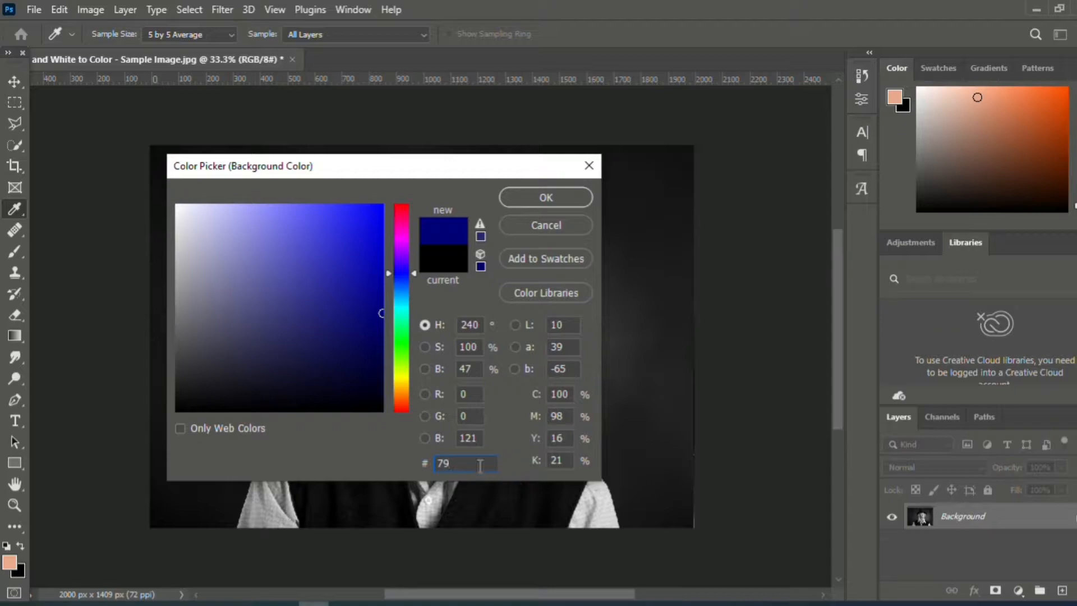
{"action": "type", "text": "503"}
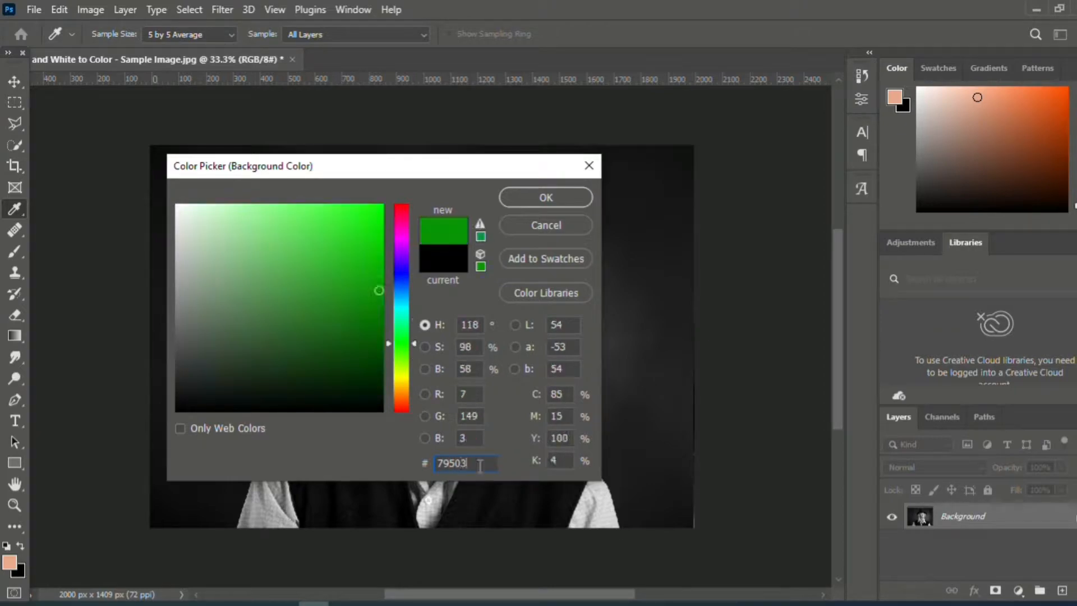
{"action": "type", "text": "c"}
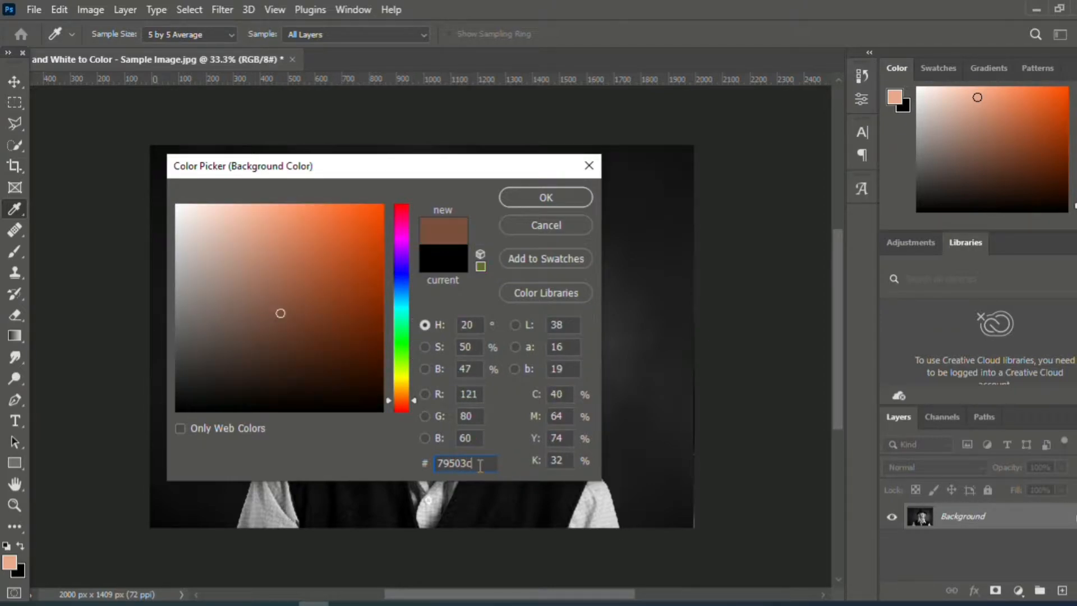
{"action": "left_click", "coordinate": [546, 198]}
{"action": "key", "text": "e"}
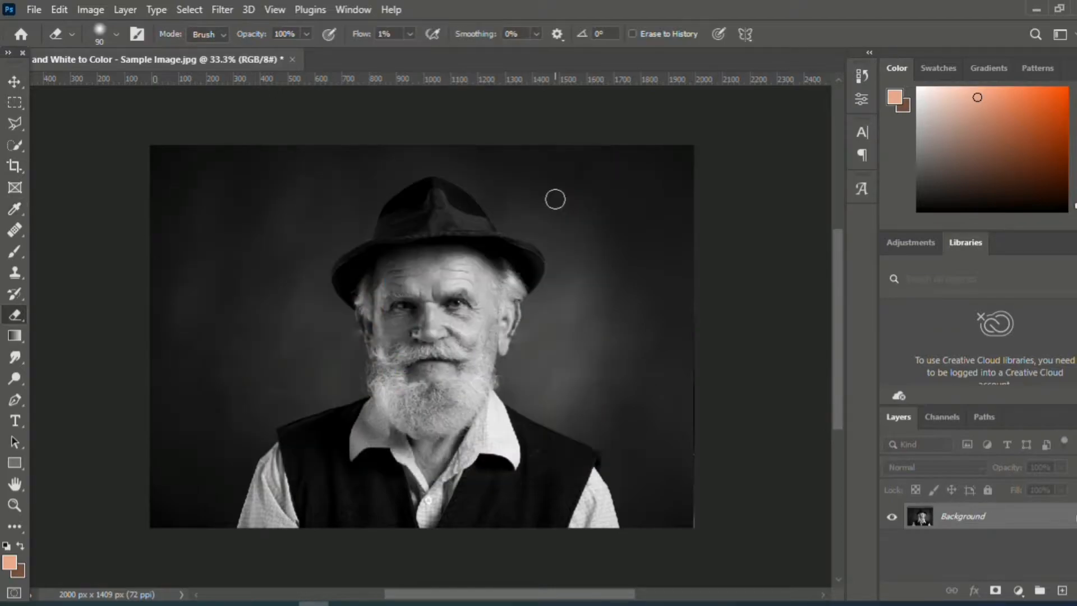
- Add a Gradient fill layer over the portrait and give the gradient's first colour stop the brown background colour
{"action": "left_click", "coordinate": [1018, 591]}
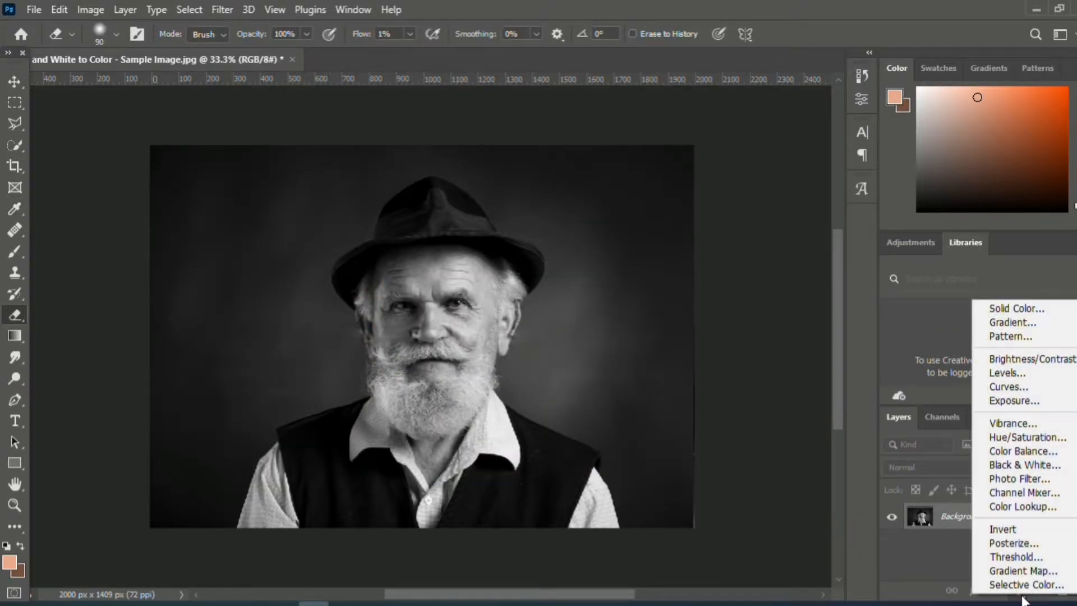
{"action": "left_click", "coordinate": [987, 327]}
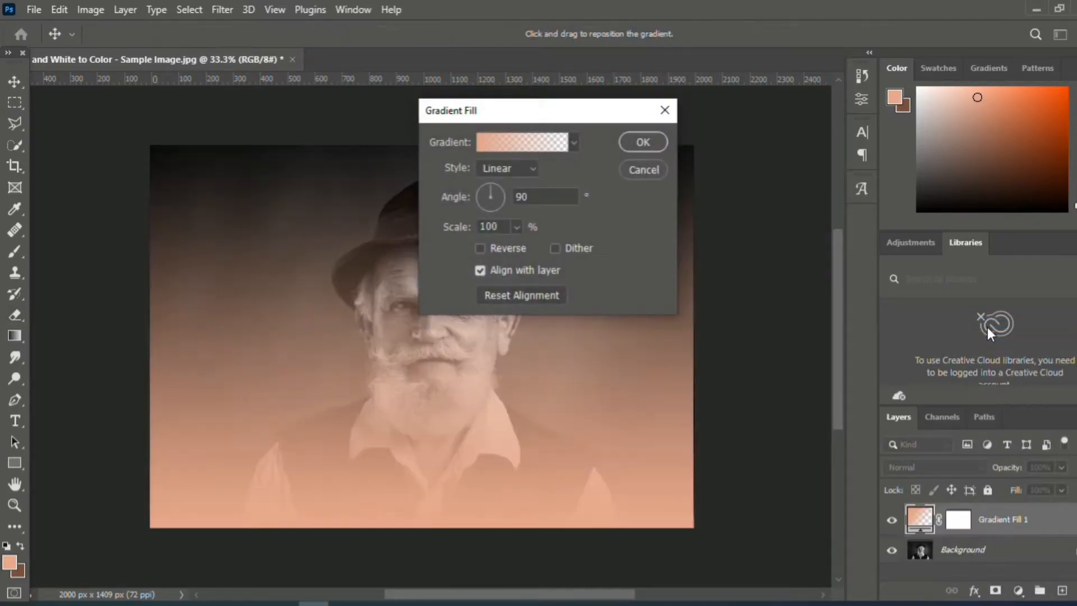
{"action": "left_click", "coordinate": [515, 144]}
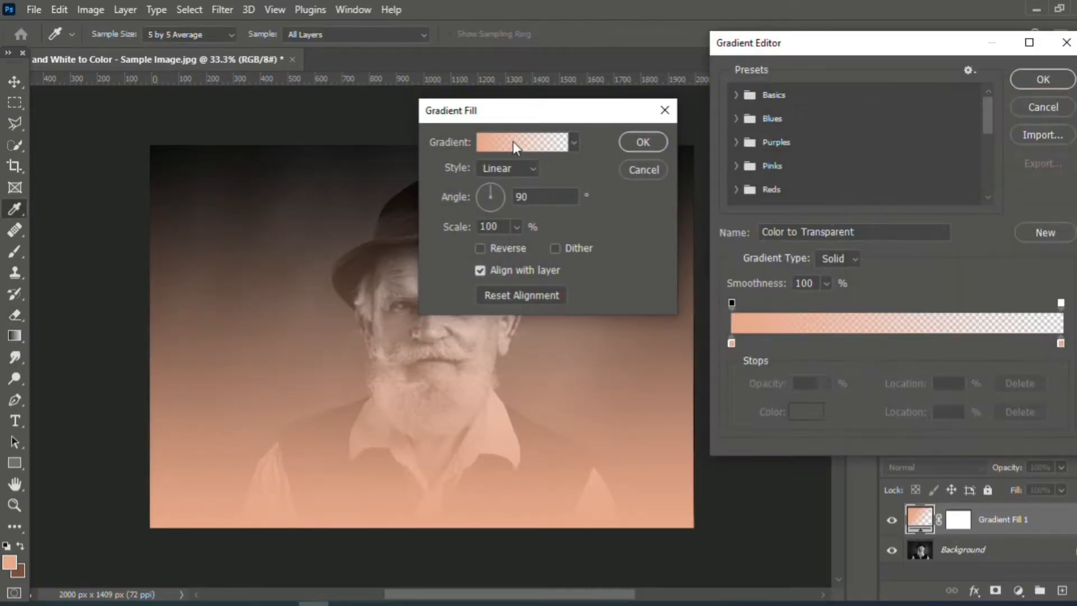
{"action": "left_click", "coordinate": [733, 341]}
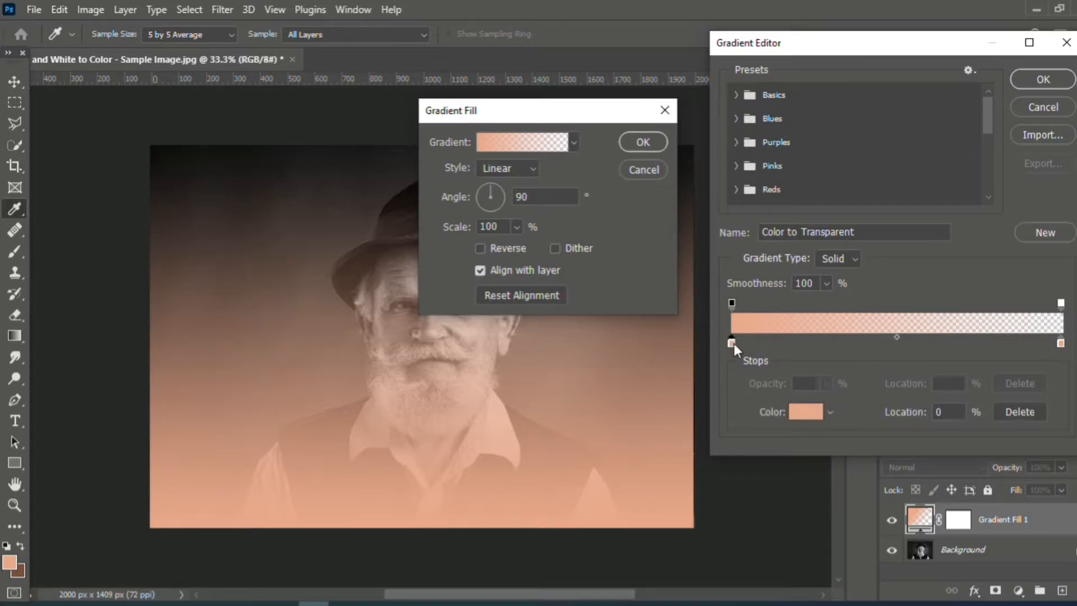
{"action": "left_click", "coordinate": [21, 567]}
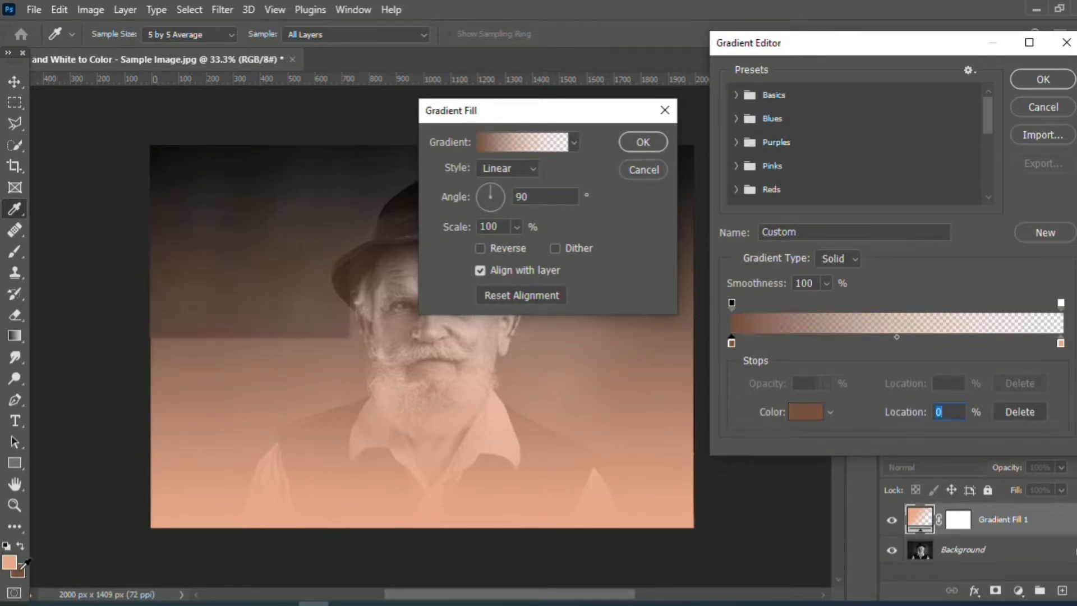
- Add three colour stops in the peach foreground colour to the gradient, one at 32% and two spaced between it and the end
{"action": "left_click", "coordinate": [840, 341]}
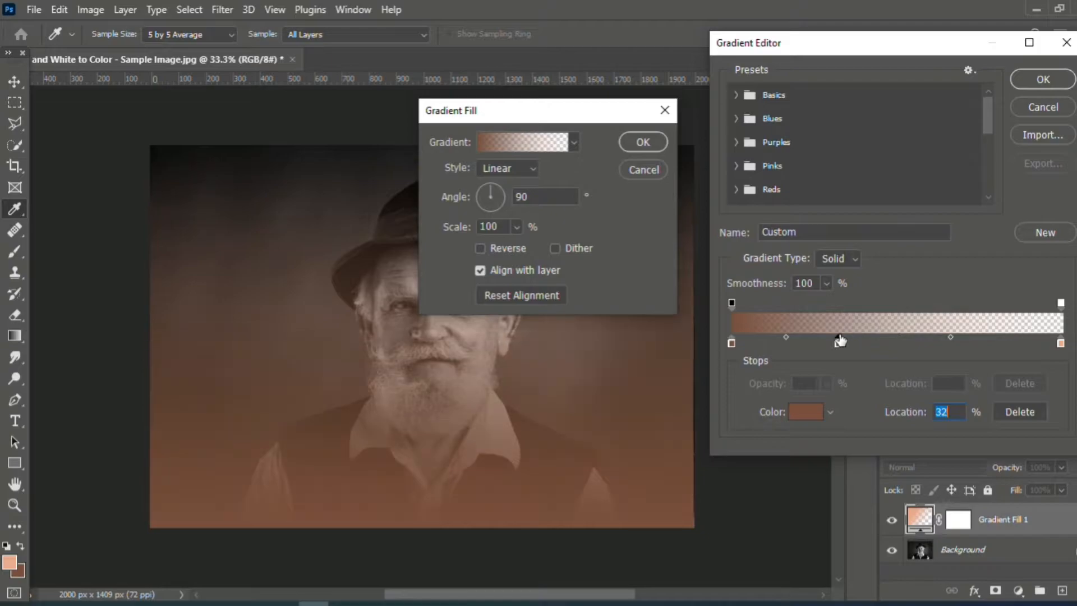
{"action": "left_click", "coordinate": [8, 562]}
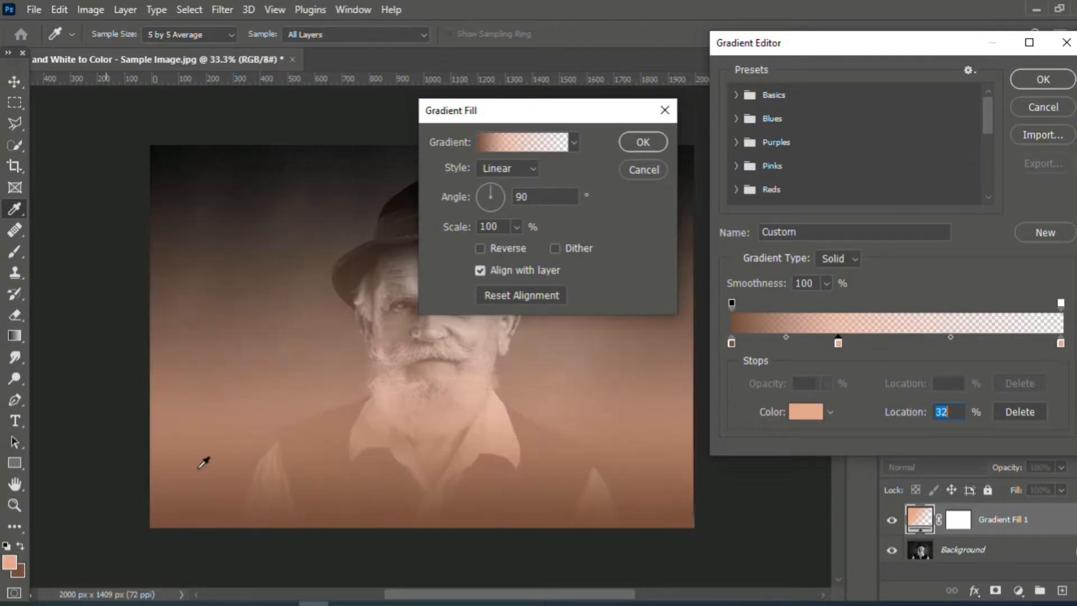
{"action": "left_click", "coordinate": [925, 341]}
{"action": "left_click", "coordinate": [997, 342]}
- Set the gradient's end opacity stop to 46% and add further 46% opacity stops at 79%, 57% and 31%
{"action": "left_click", "coordinate": [1061, 304]}
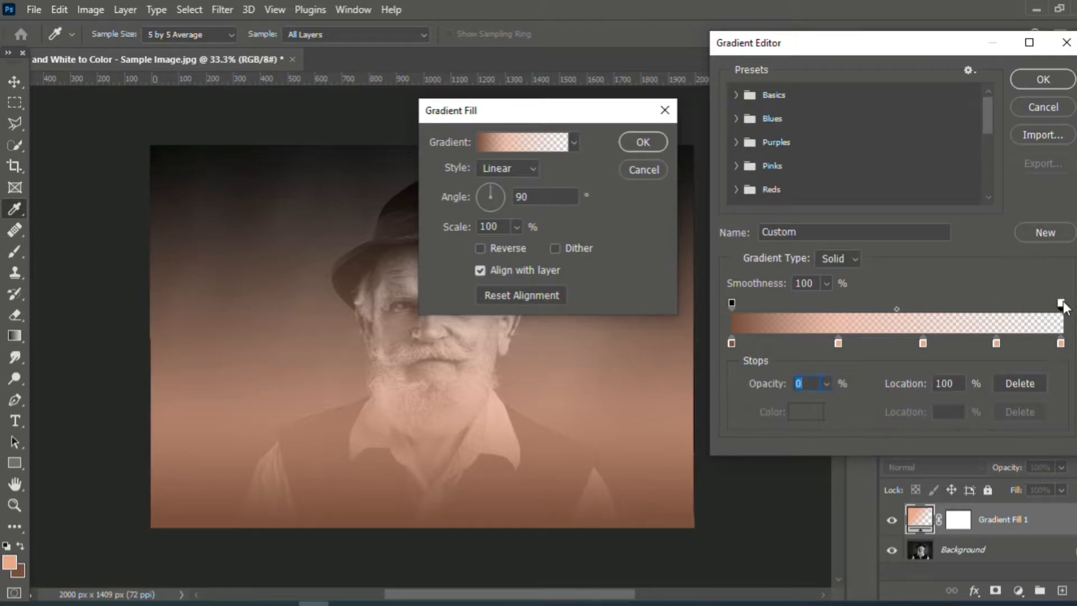
{"action": "left_click", "coordinate": [827, 384]}
{"action": "left_click_drag", "start_coordinate": [826, 405], "coordinate": [860, 403]}
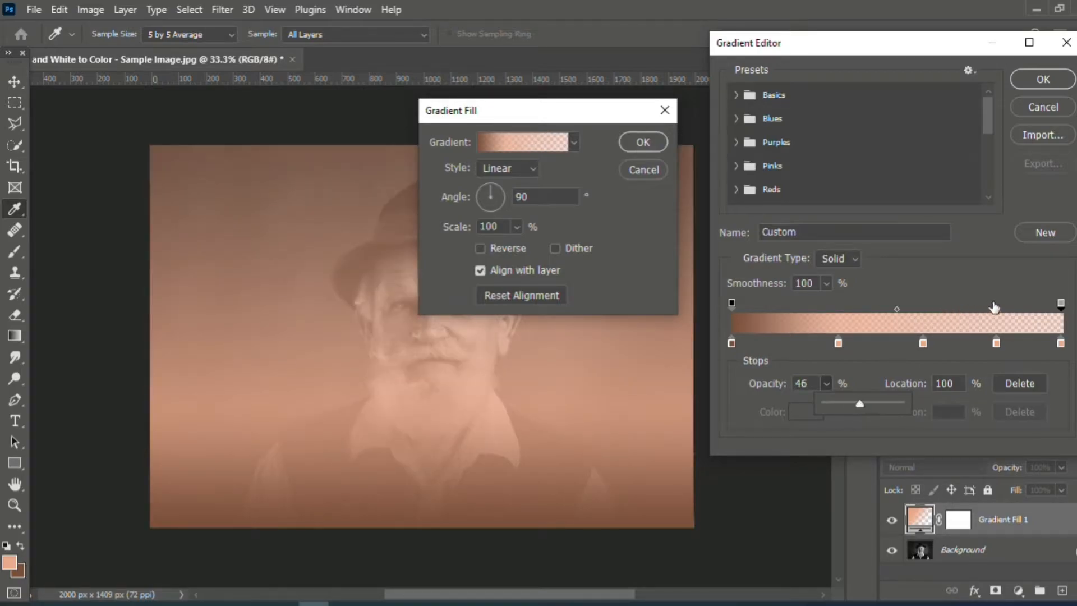
{"action": "left_click", "coordinate": [994, 305]}
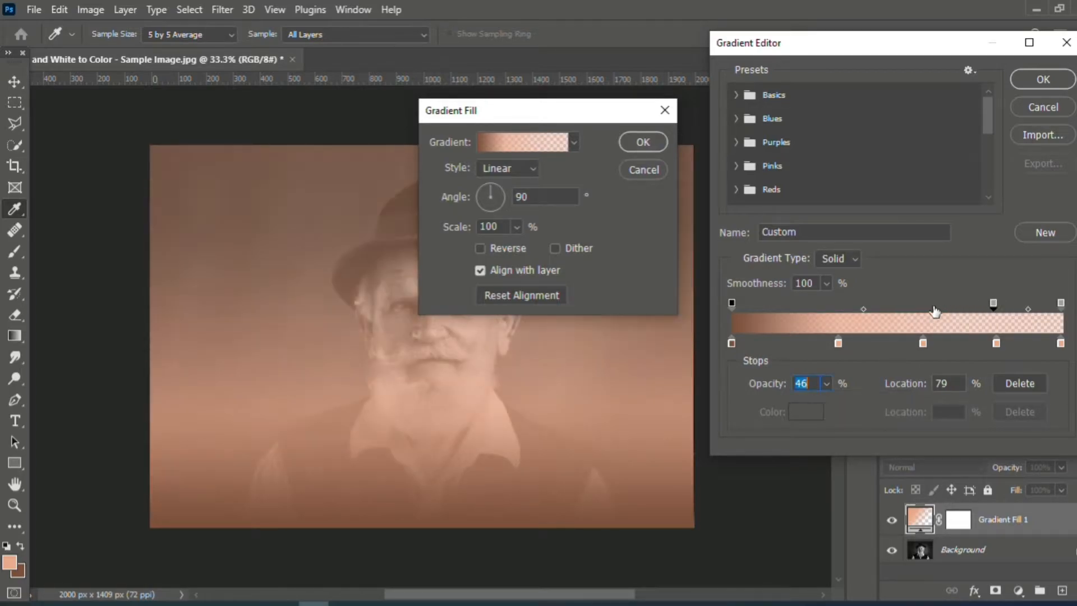
{"action": "left_click", "coordinate": [922, 305]}
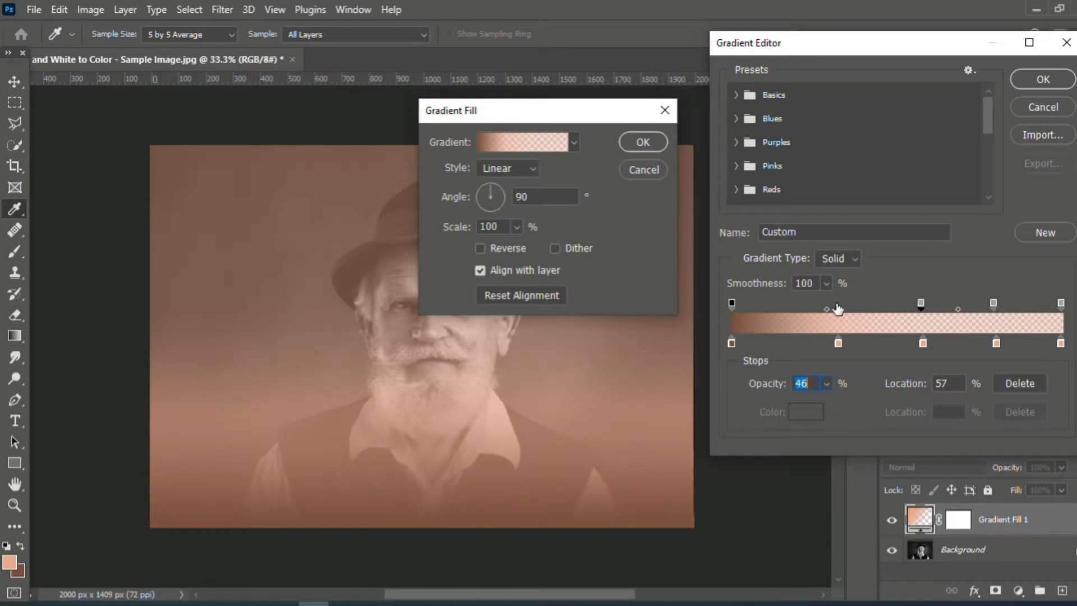
{"action": "left_click", "coordinate": [836, 306]}
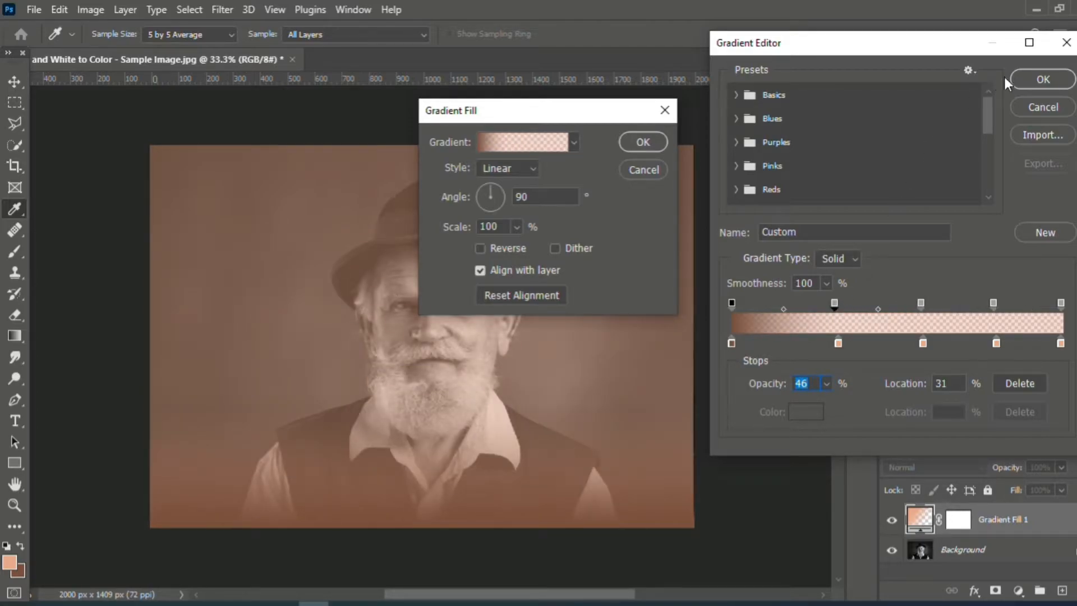
- Apply the edited gradient fill and set its layer's blend mode to Color
{"action": "left_click", "coordinate": [1019, 77]}
{"action": "left_click", "coordinate": [643, 142]}
{"action": "key", "text": "e"}
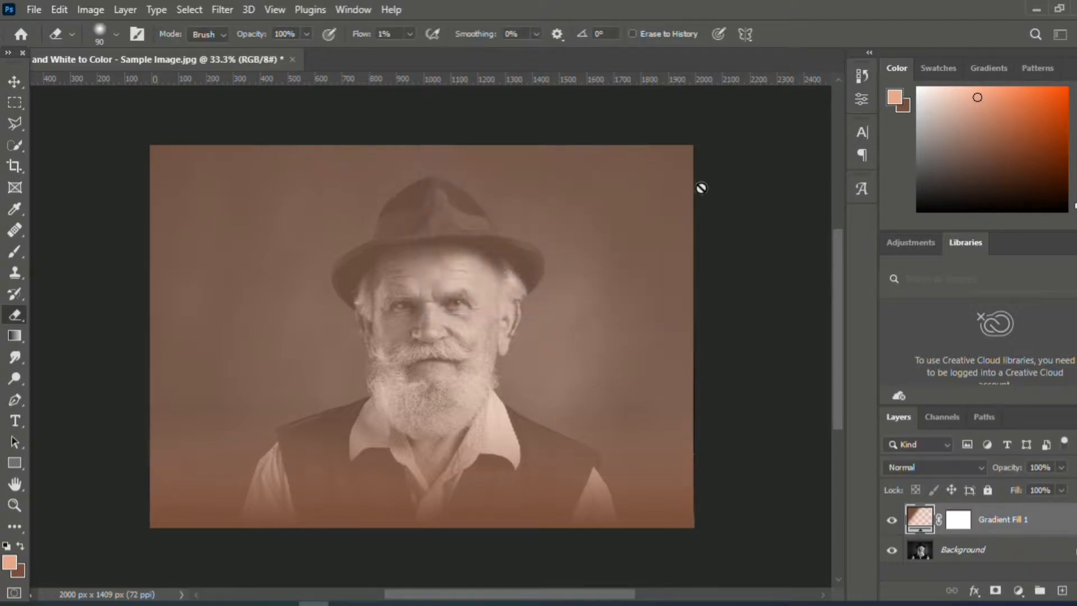
{"action": "left_click", "coordinate": [952, 471]}
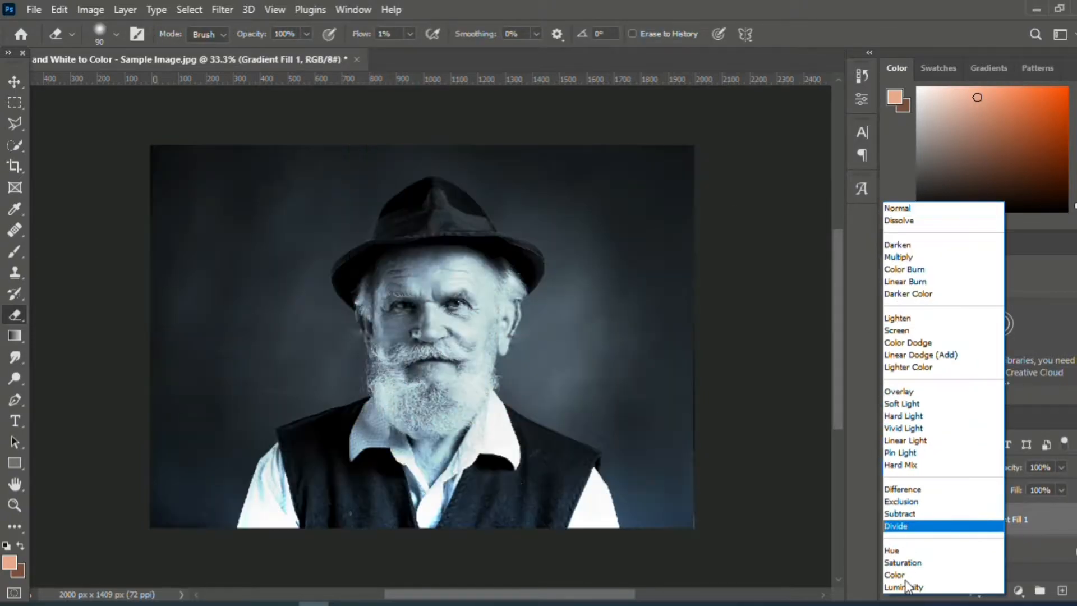
{"action": "left_click", "coordinate": [901, 576]}
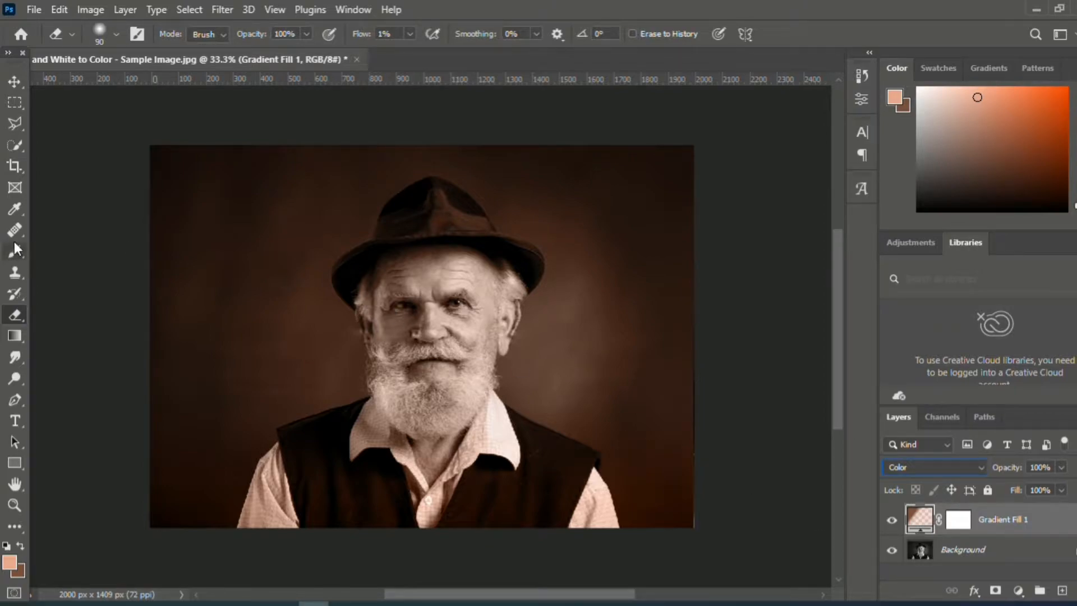
- Select the whole man, including his face, beard, clothes and hat, with the Quick Selection tool
{"action": "left_click", "coordinate": [14, 147]}
{"action": "mouse_move", "coordinate": [453, 289]}
{"action": "left_mouse_down"}
{"action": "mouse_move", "coordinate": [424, 349]}
{"action": "mouse_move", "coordinate": [455, 336]}
{"action": "mouse_move", "coordinate": [424, 265]}
{"action": "mouse_move", "coordinate": [397, 262]}
{"action": "mouse_move", "coordinate": [467, 262]}
{"action": "left_mouse_up"}
{"action": "mouse_move", "coordinate": [403, 298]}
{"action": "left_mouse_down"}
{"action": "mouse_move", "coordinate": [379, 342]}
{"action": "mouse_move", "coordinate": [377, 274]}
{"action": "mouse_move", "coordinate": [364, 314]}
{"action": "left_mouse_up"}
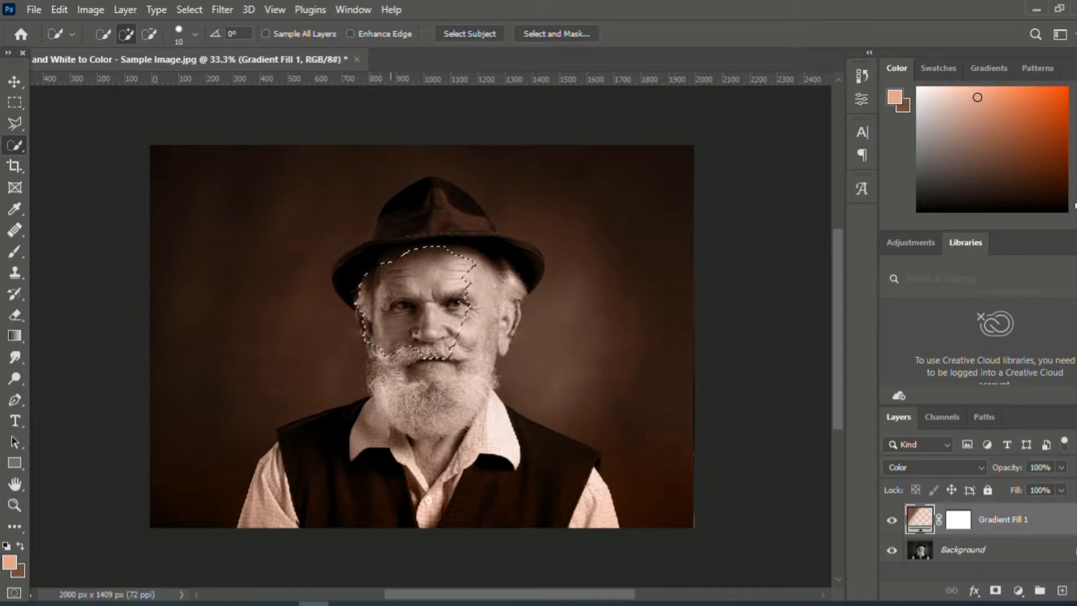
{"action": "mouse_move", "coordinate": [480, 268]}
{"action": "left_mouse_down"}
{"action": "mouse_move", "coordinate": [479, 299]}
{"action": "mouse_move", "coordinate": [373, 373]}
{"action": "mouse_move", "coordinate": [484, 403]}
{"action": "left_mouse_up"}
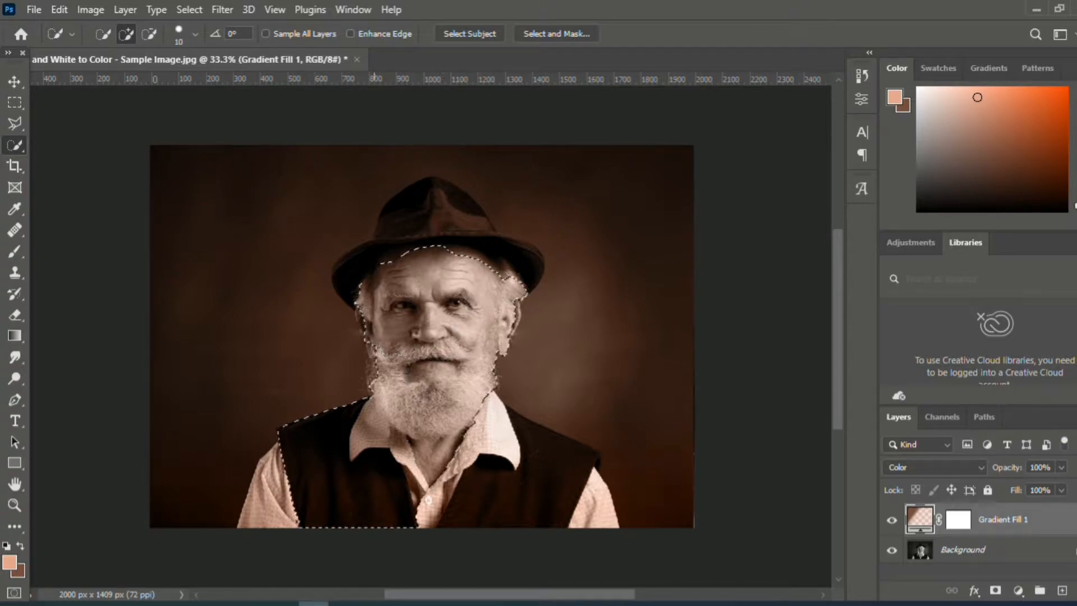
{"action": "left_click_drag", "start_coordinate": [259, 509], "coordinate": [278, 499]}
{"action": "left_click_drag", "start_coordinate": [453, 468], "coordinate": [499, 435]}
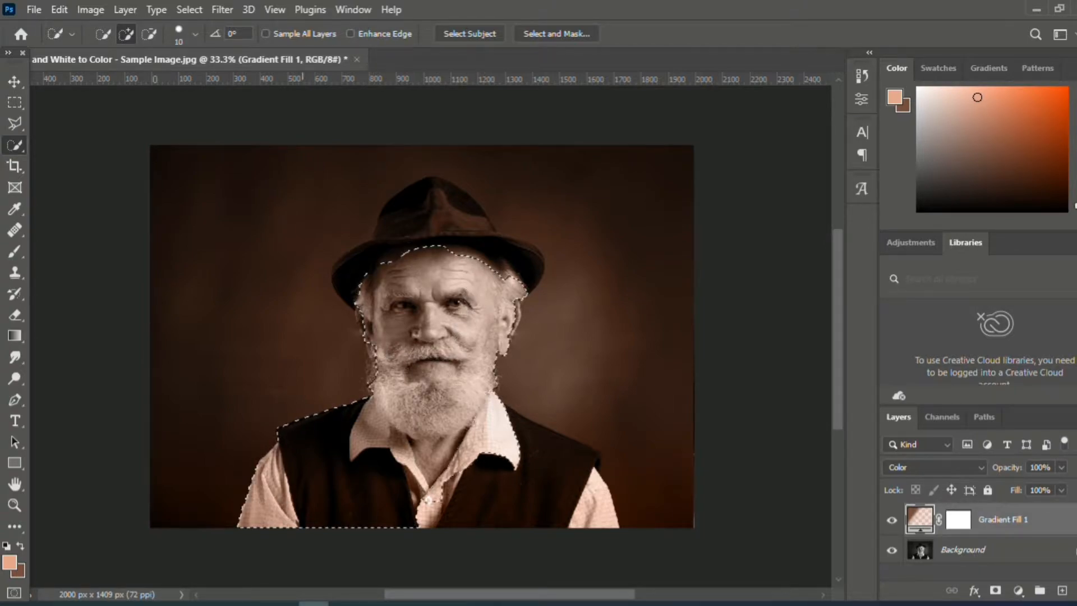
{"action": "left_click_drag", "start_coordinate": [583, 512], "coordinate": [592, 513]}
{"action": "mouse_move", "coordinate": [400, 228]}
{"action": "left_mouse_down"}
{"action": "mouse_move", "coordinate": [447, 228]}
{"action": "mouse_move", "coordinate": [480, 252]}
{"action": "mouse_move", "coordinate": [460, 210]}
{"action": "left_mouse_up"}
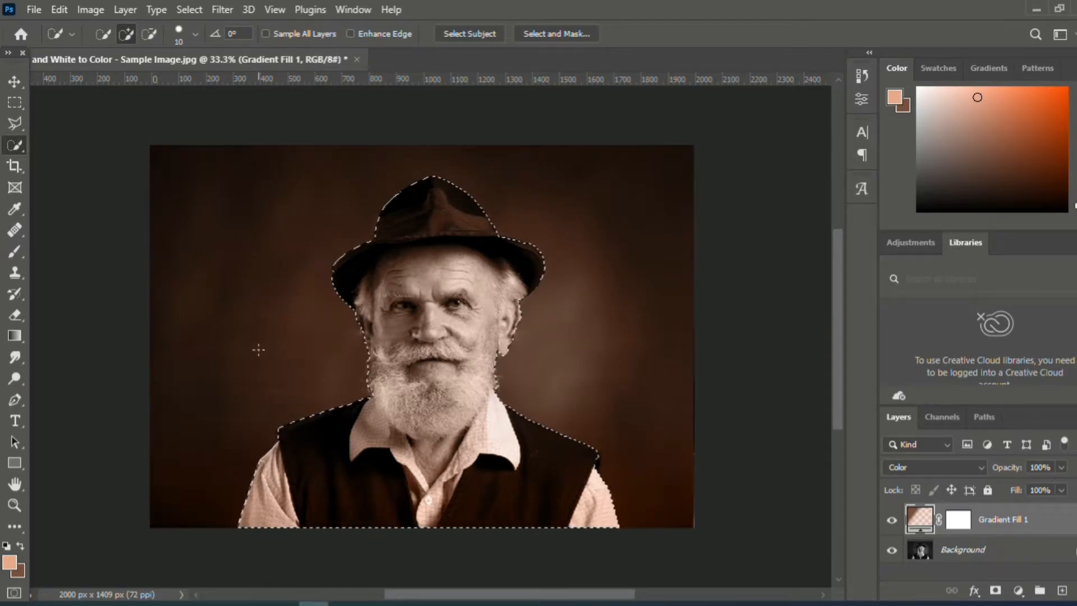
- Invert the selection to cover the backdrop and rasterize the gradient fill layer for brush painting
{"action": "left_click", "coordinate": [18, 254]}
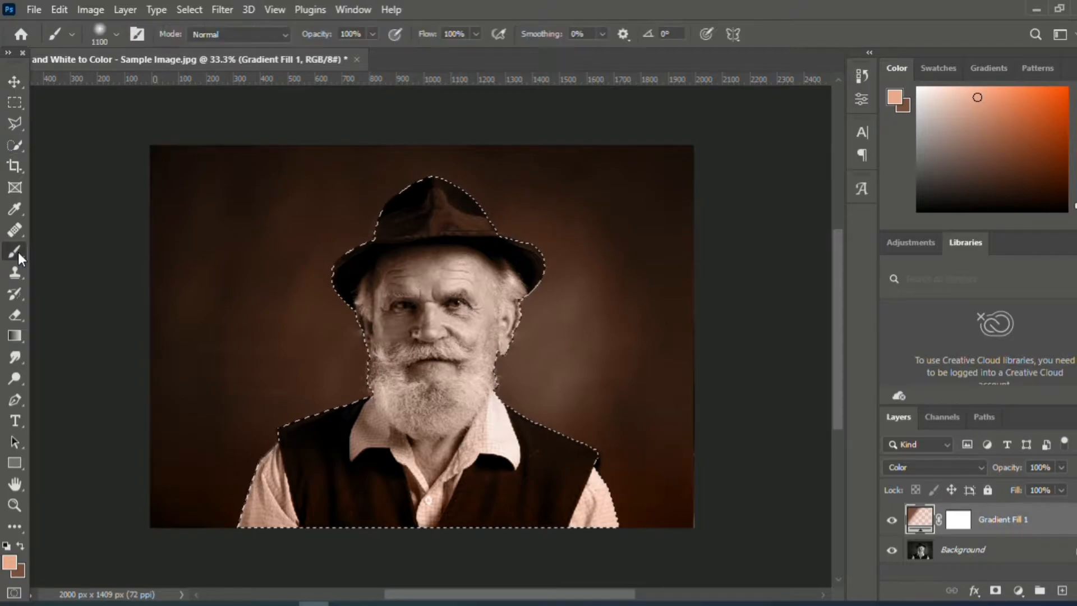
{"action": "left_click", "coordinate": [189, 8]}
{"action": "left_click", "coordinate": [201, 76]}
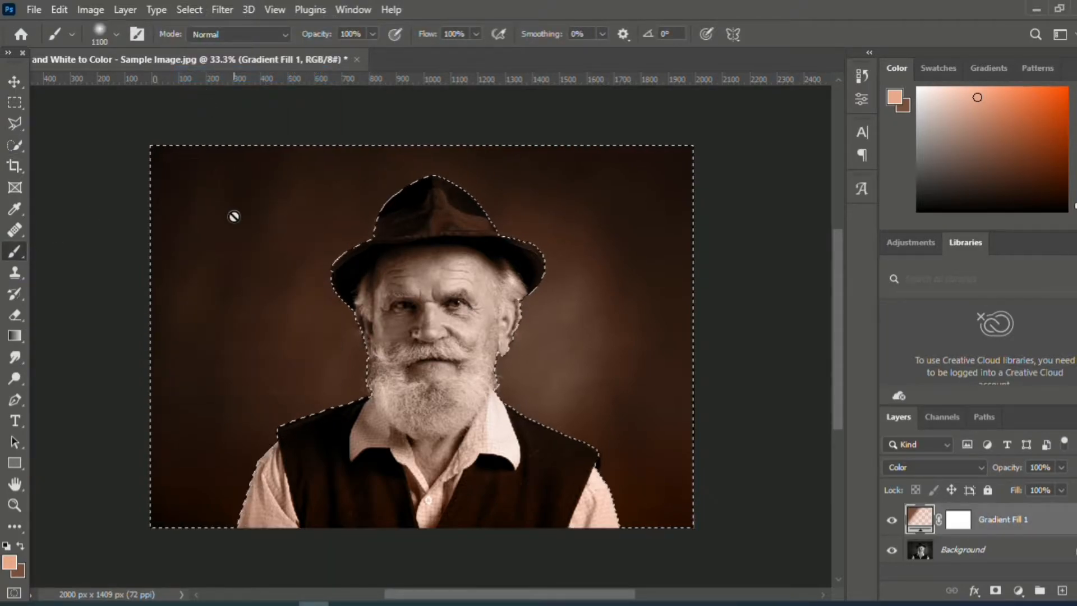
{"action": "left_click", "coordinate": [234, 222]}
{"action": "left_click", "coordinate": [505, 250]}
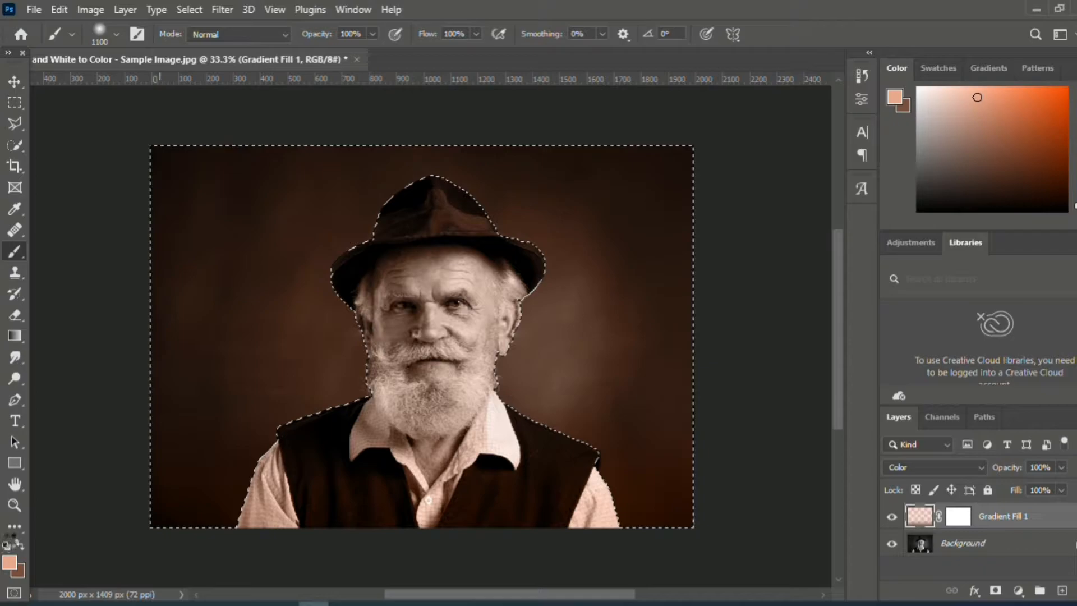
- Paint black on the gradient layer's mask across the selected backdrop to remove the brown tint there
{"action": "left_click", "coordinate": [7, 544]}
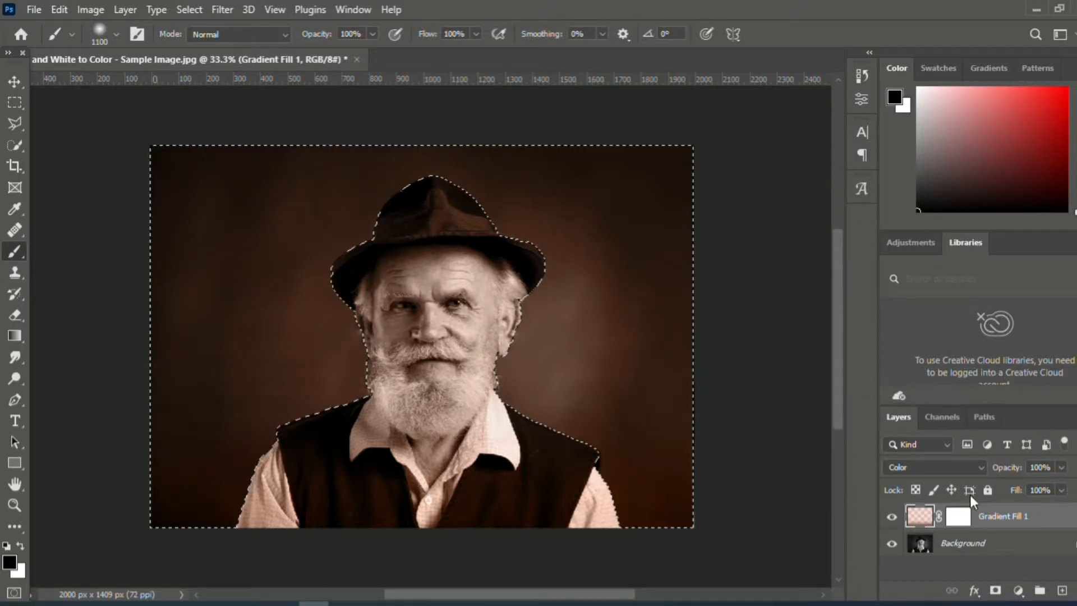
{"action": "key", "text": "x"}
{"action": "left_click", "coordinate": [959, 516]}
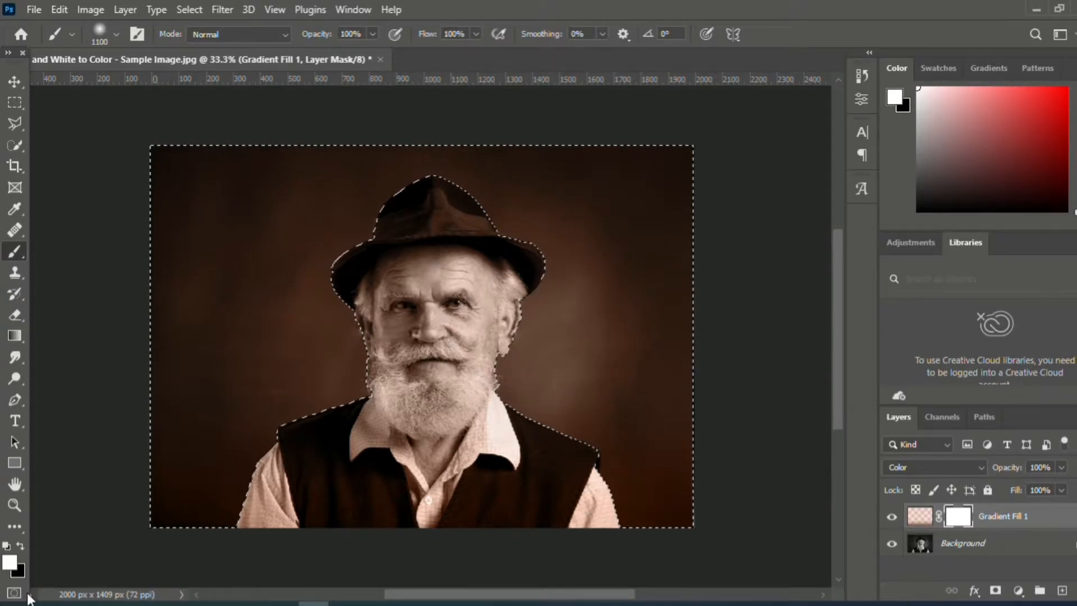
{"action": "left_click", "coordinate": [21, 546]}
{"action": "mouse_move", "coordinate": [558, 325]}
{"action": "left_mouse_down"}
{"action": "mouse_move", "coordinate": [608, 272]}
{"action": "mouse_move", "coordinate": [643, 467]}
{"action": "mouse_move", "coordinate": [465, 270]}
{"action": "mouse_move", "coordinate": [310, 204]}
{"action": "mouse_move", "coordinate": [395, 237]}
{"action": "mouse_move", "coordinate": [280, 416]}
{"action": "mouse_move", "coordinate": [120, 564]}
{"action": "mouse_move", "coordinate": [125, 278]}
{"action": "mouse_move", "coordinate": [309, 217]}
{"action": "mouse_move", "coordinate": [312, 189]}
{"action": "left_mouse_up"}
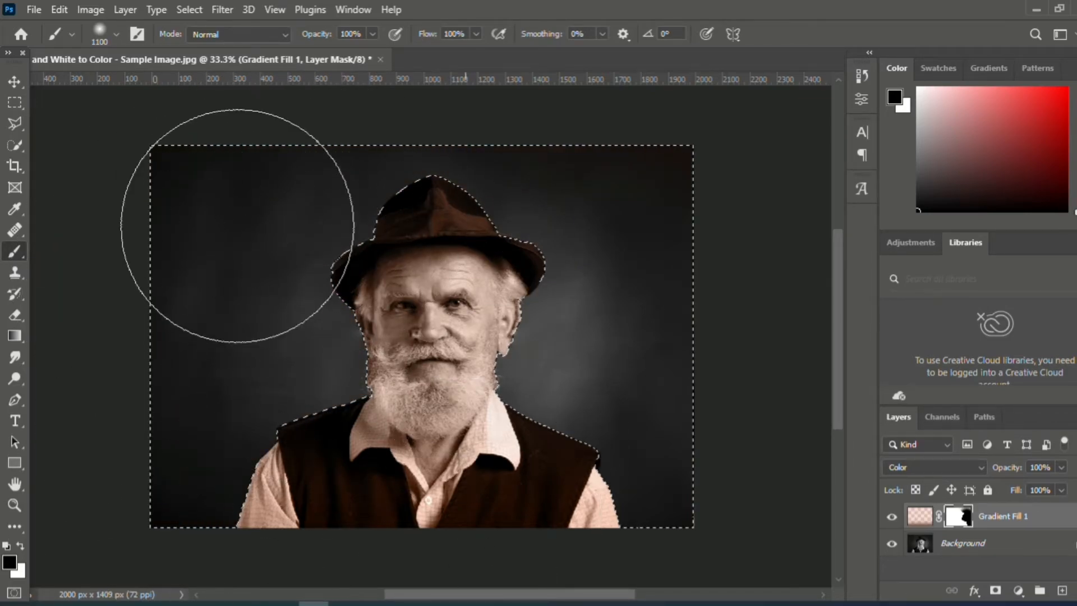
{"action": "mouse_move", "coordinate": [720, 361]}
{"action": "left_mouse_down"}
{"action": "mouse_move", "coordinate": [503, 150]}
{"action": "mouse_move", "coordinate": [122, 248]}
{"action": "left_mouse_up"}
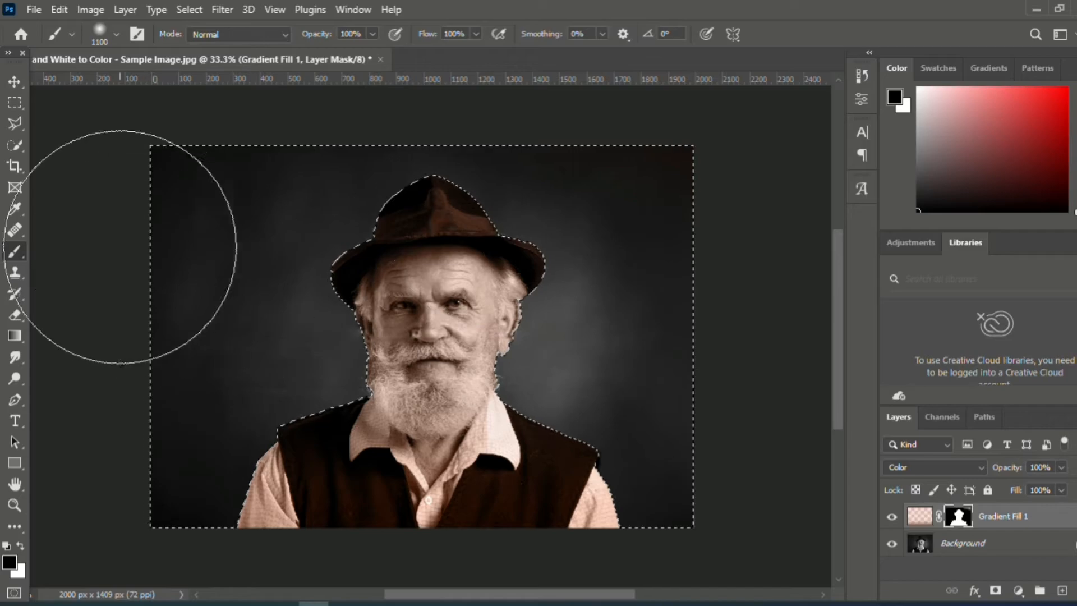
- Try adjusting the backdrop selection near the man's shoulder with Quick Selection and clear the selection
{"action": "left_click", "coordinate": [16, 148]}
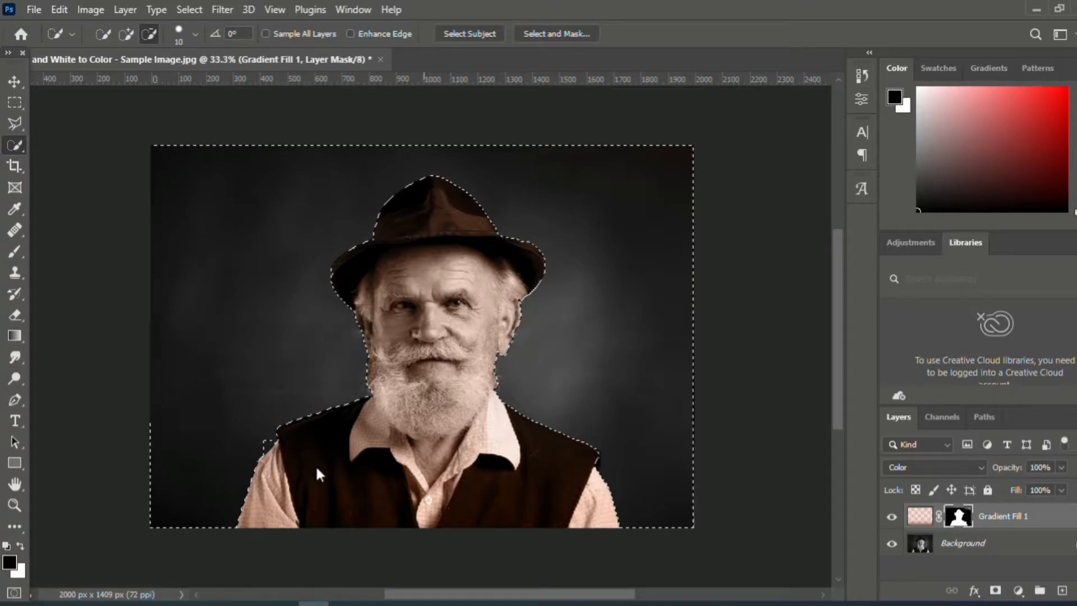
{"action": "left_click", "coordinate": [275, 447]}
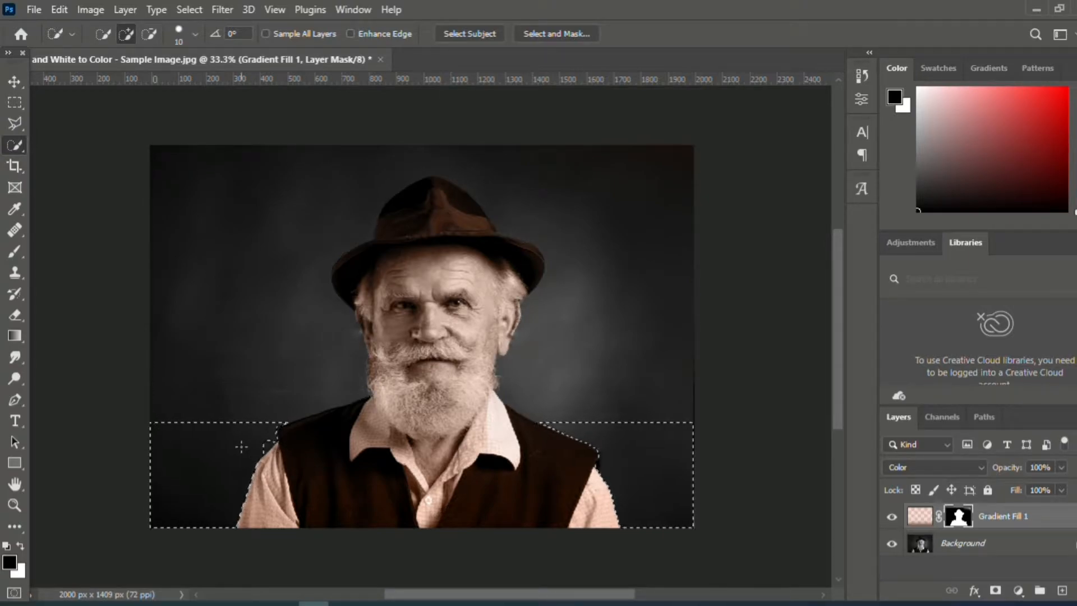
{"action": "key", "text": "ctrl+d"}
- Paint black on the gradient layer's mask across the vest and shirt sleeves to remove the skin tint from the clothes
{"action": "left_click", "coordinate": [15, 252]}
{"action": "mouse_move", "coordinate": [269, 469]}
{"action": "left_mouse_down"}
{"action": "mouse_move", "coordinate": [303, 569]}
{"action": "mouse_move", "coordinate": [275, 486]}
{"action": "mouse_move", "coordinate": [330, 563]}
{"action": "mouse_move", "coordinate": [311, 570]}
{"action": "left_mouse_up"}
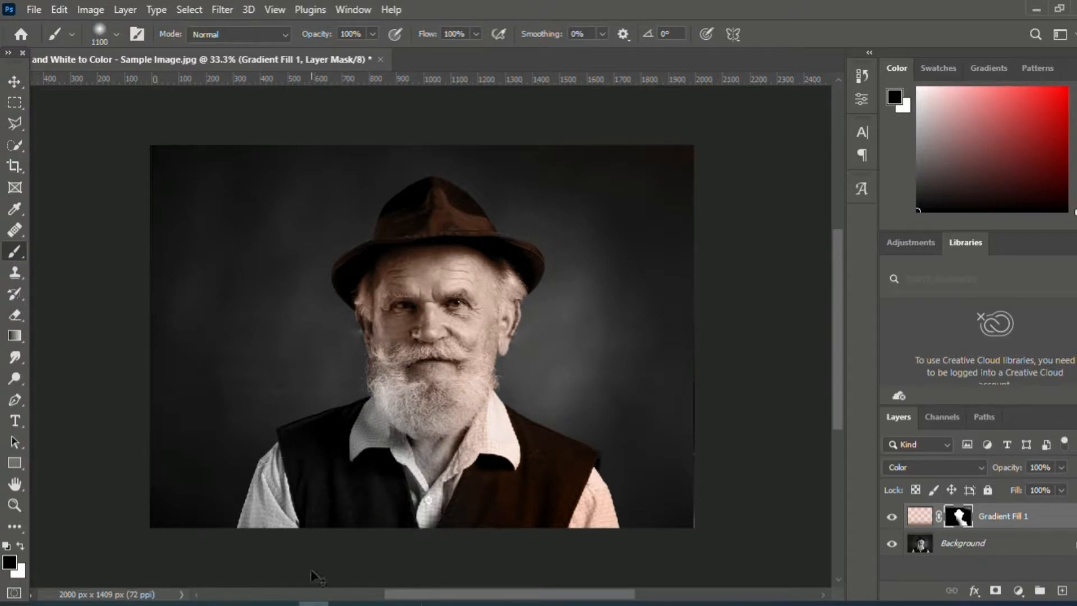
{"action": "key", "text": "ctrl+z"}
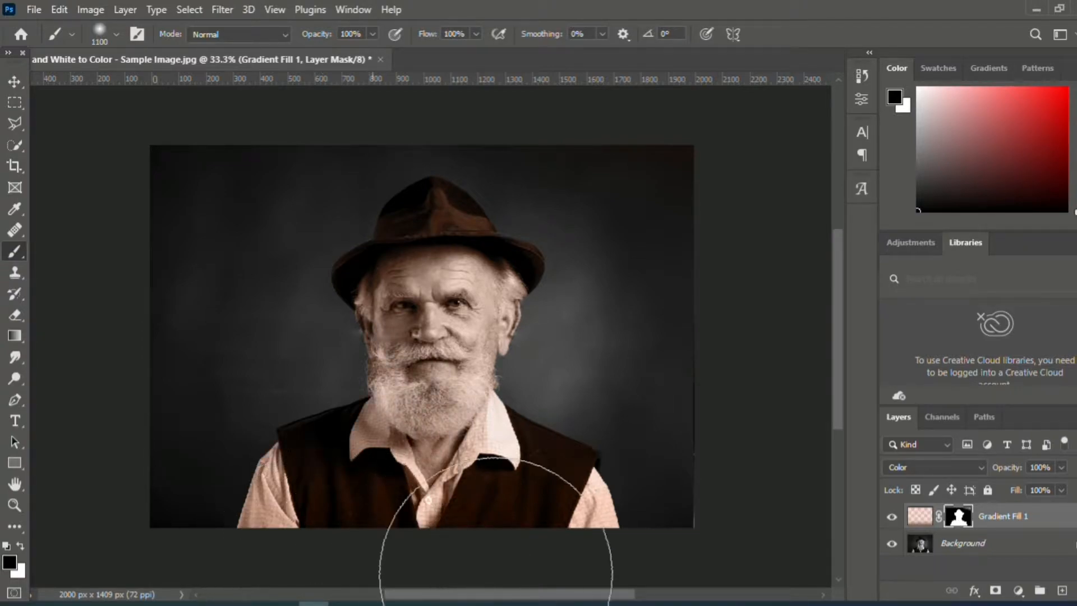
{"action": "mouse_move", "coordinate": [621, 490]}
{"action": "left_mouse_down"}
{"action": "mouse_move", "coordinate": [577, 548]}
{"action": "mouse_move", "coordinate": [592, 485]}
{"action": "mouse_move", "coordinate": [612, 515]}
{"action": "mouse_move", "coordinate": [573, 537]}
{"action": "mouse_move", "coordinate": [285, 575]}
{"action": "mouse_move", "coordinate": [246, 535]}
{"action": "mouse_move", "coordinate": [233, 508]}
{"action": "mouse_move", "coordinate": [262, 564]}
{"action": "mouse_move", "coordinate": [246, 498]}
{"action": "left_mouse_up"}
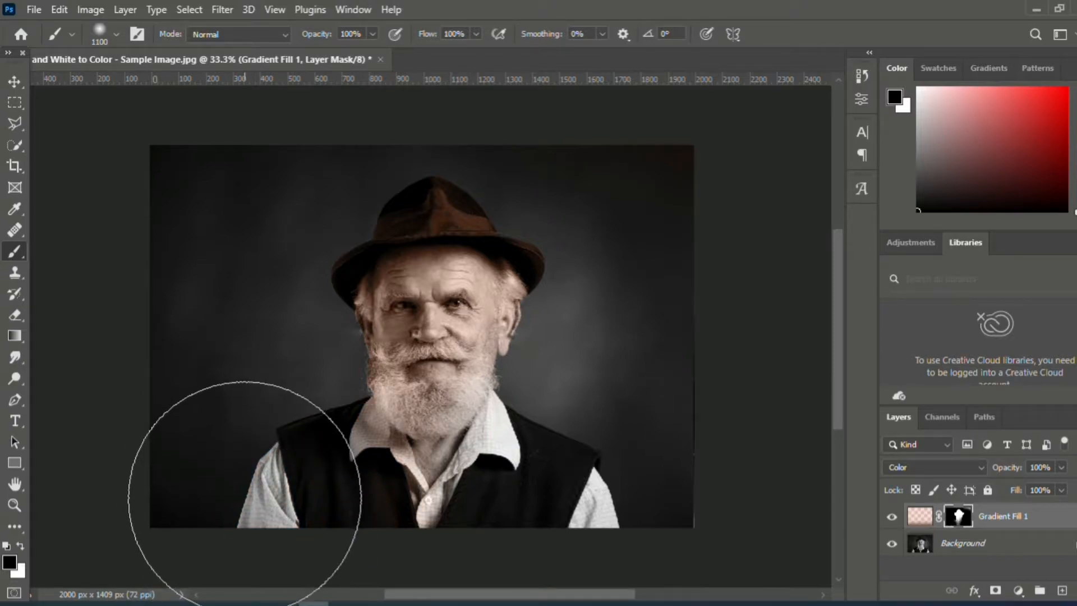
- Set the brush to 76% hardness and 175 px, and paint black on the mask over the hat to remove its brown tint
{"action": "left_click", "coordinate": [107, 29]}
{"action": "left_click", "coordinate": [168, 120]}
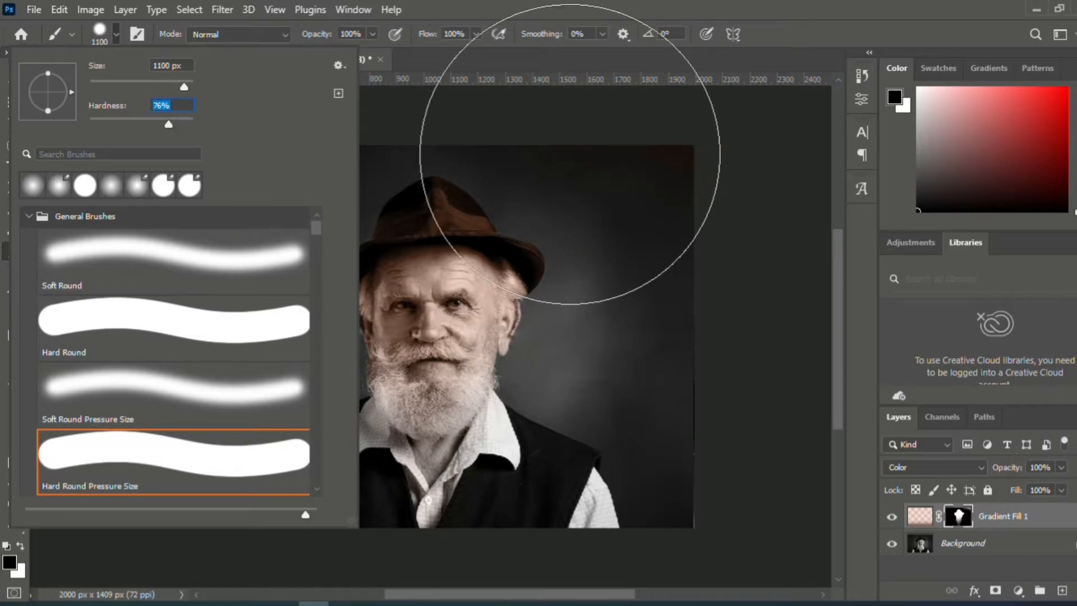
{"action": "key", "text": "Return"}
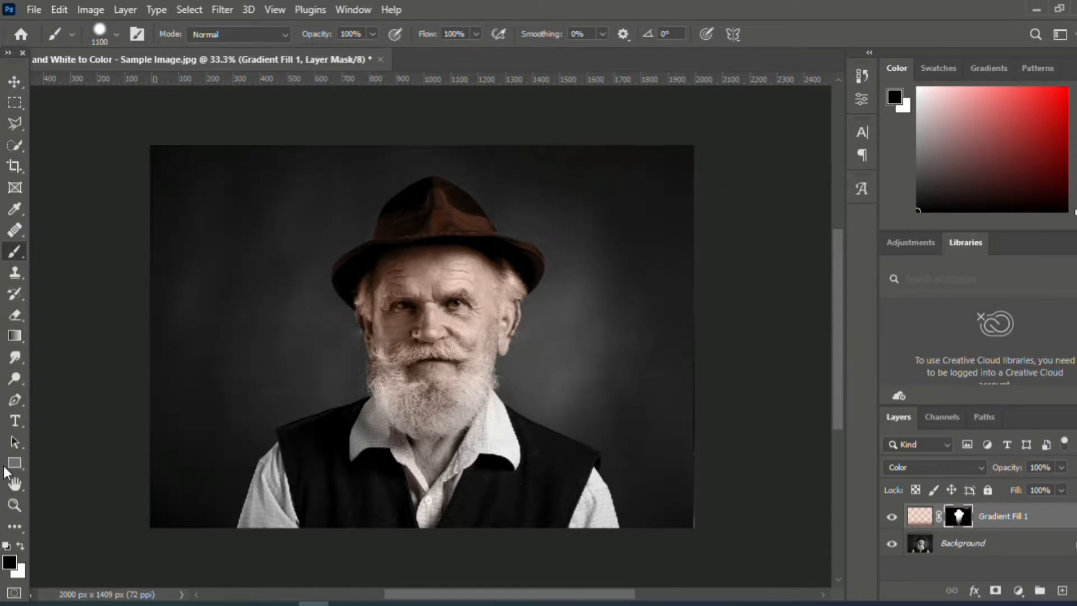
{"action": "left_click", "coordinate": [13, 504]}
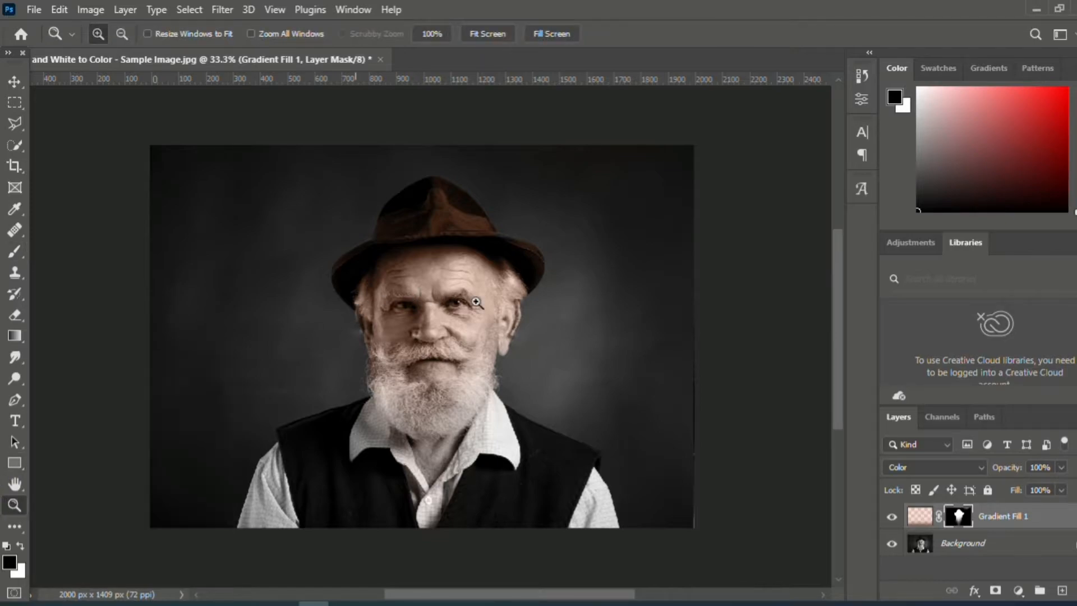
{"action": "left_click", "coordinate": [488, 202]}
{"action": "left_click", "coordinate": [480, 174]}
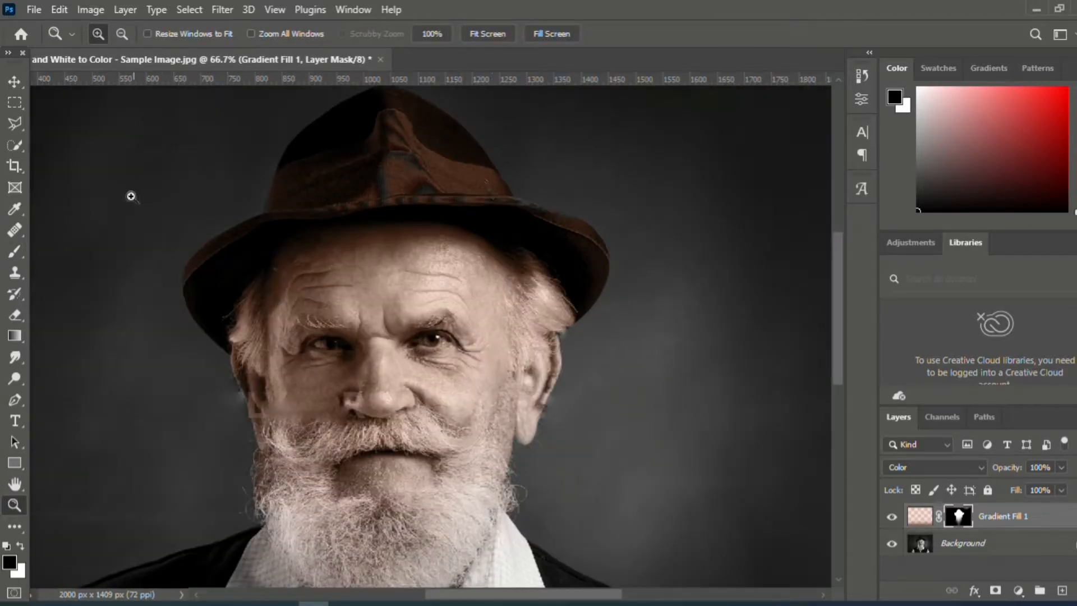
{"action": "left_click", "coordinate": [14, 250]}
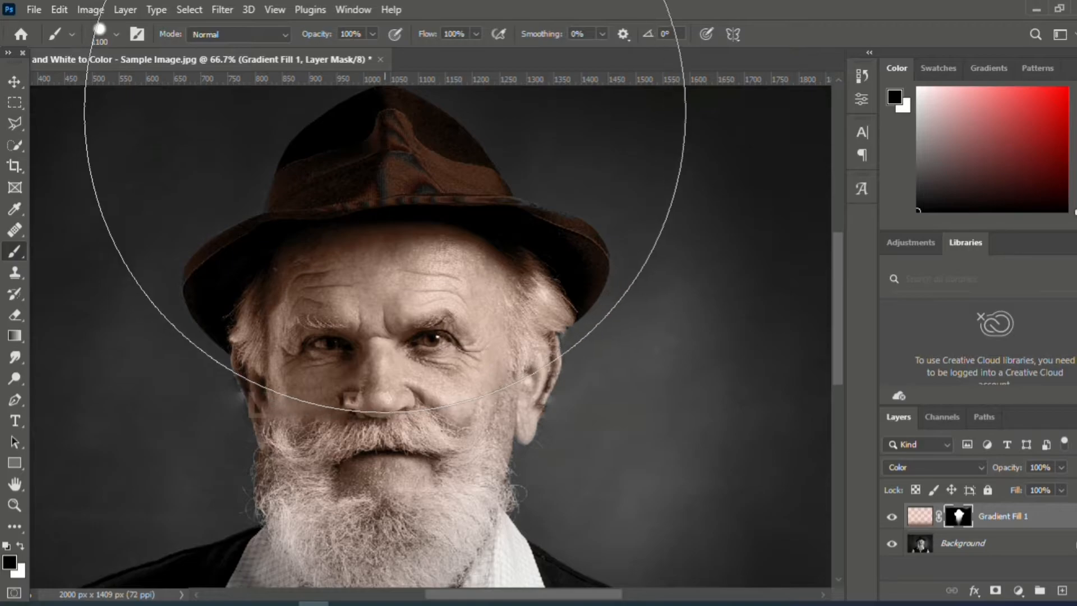
{"action": "key", "text": "bracketleft"}
{"action": "key", "text": "bracketleft"}
{"action": "key", "text": "bracketleft"}
{"action": "key", "text": "bracketleft"}
{"action": "key", "text": "bracketleft"}
{"action": "key", "text": "bracketleft"}
{"action": "key", "text": "bracketleft"}
{"action": "mouse_move", "coordinate": [385, 108]}
{"action": "left_mouse_down"}
{"action": "mouse_move", "coordinate": [429, 159]}
{"action": "mouse_move", "coordinate": [465, 165]}
{"action": "mouse_move", "coordinate": [293, 153]}
{"action": "mouse_move", "coordinate": [390, 138]}
{"action": "mouse_move", "coordinate": [359, 127]}
{"action": "mouse_move", "coordinate": [489, 161]}
{"action": "mouse_move", "coordinate": [604, 210]}
{"action": "mouse_move", "coordinate": [632, 274]}
{"action": "mouse_move", "coordinate": [457, 129]}
{"action": "mouse_move", "coordinate": [241, 188]}
{"action": "mouse_move", "coordinate": [356, 152]}
{"action": "mouse_move", "coordinate": [363, 162]}
{"action": "mouse_move", "coordinate": [140, 207]}
{"action": "mouse_move", "coordinate": [199, 201]}
{"action": "mouse_move", "coordinate": [215, 228]}
{"action": "mouse_move", "coordinate": [174, 329]}
{"action": "mouse_move", "coordinate": [188, 257]}
{"action": "mouse_move", "coordinate": [361, 159]}
{"action": "mouse_move", "coordinate": [470, 159]}
{"action": "mouse_move", "coordinate": [566, 191]}
{"action": "left_mouse_up"}
- Paint white on the mask over the neck inside the collar with a 90 px brush to restore the skin tint
{"action": "left_click_drag", "start_coordinate": [833, 287], "coordinate": [842, 336]}
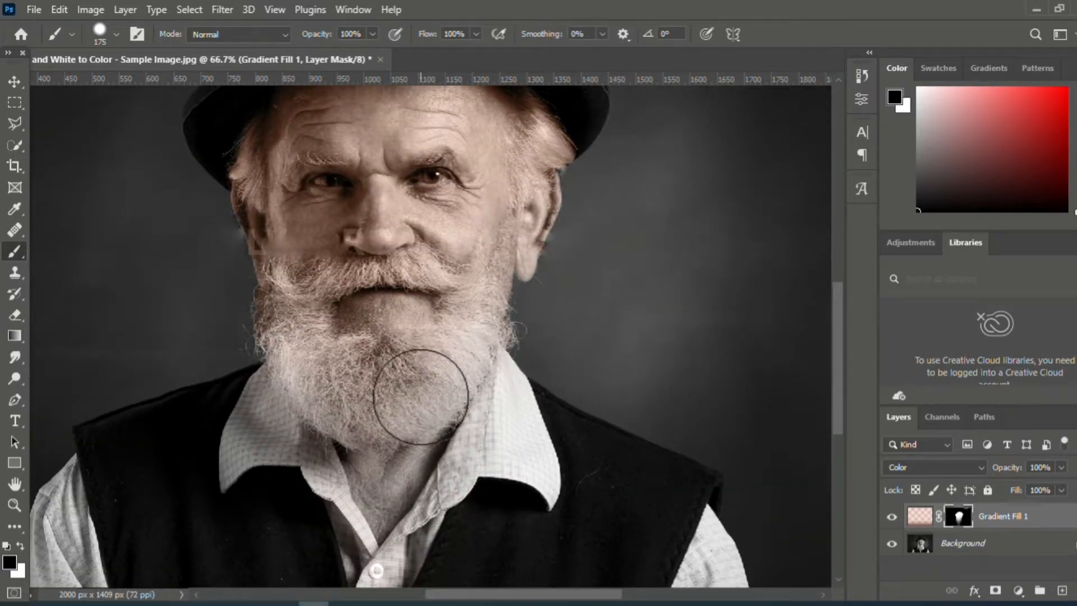
{"action": "left_click", "coordinate": [22, 546]}
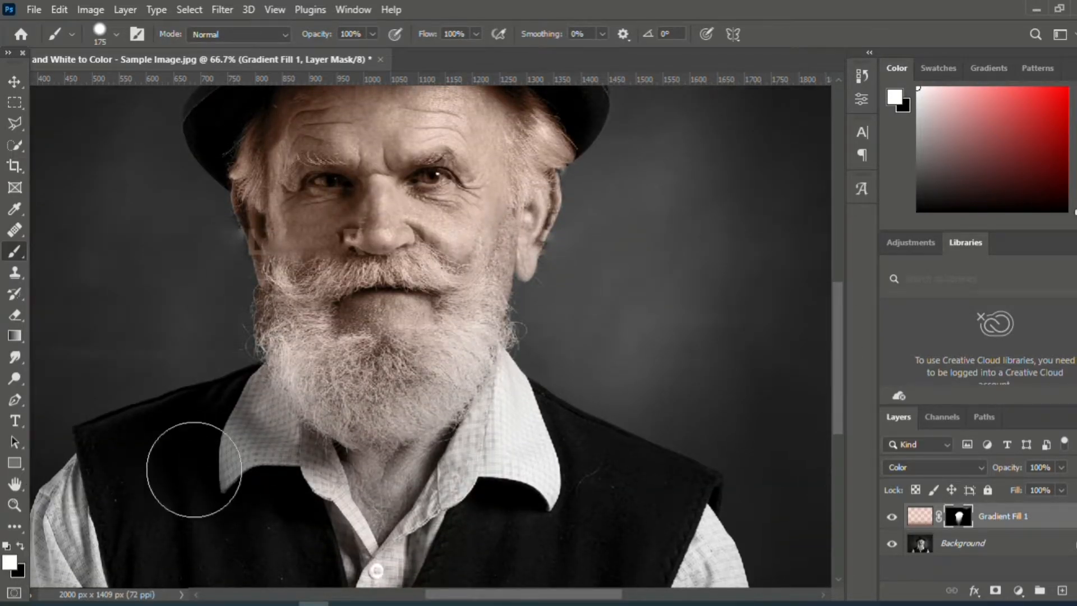
{"action": "key", "text": "bracketleft"}
{"action": "key", "text": "bracketleft"}
{"action": "key", "text": "bracketleft"}
{"action": "key", "text": "bracketleft"}
{"action": "key", "text": "bracketleft"}
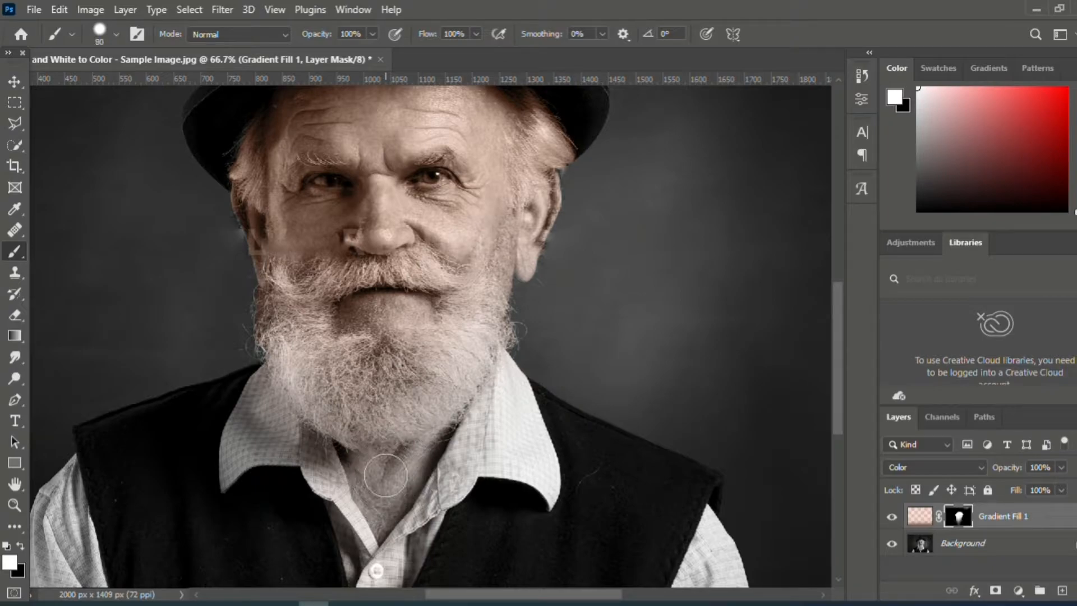
{"action": "mouse_move", "coordinate": [383, 483]}
{"action": "left_mouse_down"}
{"action": "mouse_move", "coordinate": [381, 536]}
{"action": "mouse_move", "coordinate": [346, 455]}
{"action": "mouse_move", "coordinate": [395, 475]}
{"action": "left_mouse_up"}
- Paint black on the mask over the beard and moustache with a 30 px brush, and retouch the cheek edges in white
{"action": "key", "text": "bracketleft"}
{"action": "key", "text": "bracketleft"}
{"action": "key", "text": "bracketleft"}
{"action": "key", "text": "bracketleft"}
{"action": "key", "text": "bracketleft"}
{"action": "left_click", "coordinate": [20, 545]}
{"action": "mouse_move", "coordinate": [310, 375]}
{"action": "left_mouse_down"}
{"action": "mouse_move", "coordinate": [324, 353]}
{"action": "mouse_move", "coordinate": [381, 378]}
{"action": "mouse_move", "coordinate": [330, 342]}
{"action": "mouse_move", "coordinate": [319, 313]}
{"action": "mouse_move", "coordinate": [326, 343]}
{"action": "mouse_move", "coordinate": [284, 270]}
{"action": "mouse_move", "coordinate": [273, 298]}
{"action": "mouse_move", "coordinate": [272, 277]}
{"action": "mouse_move", "coordinate": [269, 343]}
{"action": "mouse_move", "coordinate": [294, 372]}
{"action": "mouse_move", "coordinate": [280, 317]}
{"action": "mouse_move", "coordinate": [301, 324]}
{"action": "mouse_move", "coordinate": [300, 337]}
{"action": "mouse_move", "coordinate": [286, 313]}
{"action": "mouse_move", "coordinate": [315, 380]}
{"action": "mouse_move", "coordinate": [290, 368]}
{"action": "mouse_move", "coordinate": [338, 425]}
{"action": "mouse_move", "coordinate": [306, 406]}
{"action": "mouse_move", "coordinate": [287, 381]}
{"action": "mouse_move", "coordinate": [336, 425]}
{"action": "mouse_move", "coordinate": [410, 430]}
{"action": "mouse_move", "coordinate": [484, 357]}
{"action": "mouse_move", "coordinate": [511, 240]}
{"action": "mouse_move", "coordinate": [477, 364]}
{"action": "mouse_move", "coordinate": [484, 344]}
{"action": "mouse_move", "coordinate": [509, 336]}
{"action": "mouse_move", "coordinate": [486, 310]}
{"action": "mouse_move", "coordinate": [506, 234]}
{"action": "mouse_move", "coordinate": [483, 252]}
{"action": "mouse_move", "coordinate": [450, 350]}
{"action": "mouse_move", "coordinate": [415, 362]}
{"action": "mouse_move", "coordinate": [357, 356]}
{"action": "mouse_move", "coordinate": [438, 346]}
{"action": "mouse_move", "coordinate": [343, 340]}
{"action": "mouse_move", "coordinate": [337, 350]}
{"action": "mouse_move", "coordinate": [365, 377]}
{"action": "mouse_move", "coordinate": [438, 377]}
{"action": "mouse_move", "coordinate": [404, 404]}
{"action": "mouse_move", "coordinate": [332, 399]}
{"action": "mouse_move", "coordinate": [365, 423]}
{"action": "mouse_move", "coordinate": [422, 406]}
{"action": "mouse_move", "coordinate": [391, 394]}
{"action": "mouse_move", "coordinate": [403, 385]}
{"action": "mouse_move", "coordinate": [486, 357]}
{"action": "mouse_move", "coordinate": [420, 377]}
{"action": "mouse_move", "coordinate": [426, 386]}
{"action": "mouse_move", "coordinate": [392, 430]}
{"action": "mouse_move", "coordinate": [335, 431]}
{"action": "mouse_move", "coordinate": [304, 402]}
{"action": "mouse_move", "coordinate": [282, 283]}
{"action": "mouse_move", "coordinate": [291, 305]}
{"action": "mouse_move", "coordinate": [299, 275]}
{"action": "mouse_move", "coordinate": [380, 270]}
{"action": "mouse_move", "coordinate": [277, 263]}
{"action": "mouse_move", "coordinate": [358, 272]}
{"action": "mouse_move", "coordinate": [416, 252]}
{"action": "mouse_move", "coordinate": [447, 279]}
{"action": "mouse_move", "coordinate": [350, 274]}
{"action": "mouse_move", "coordinate": [310, 292]}
{"action": "mouse_move", "coordinate": [359, 280]}
{"action": "mouse_move", "coordinate": [321, 308]}
{"action": "mouse_move", "coordinate": [326, 332]}
{"action": "mouse_move", "coordinate": [330, 308]}
{"action": "left_mouse_up"}
{"action": "mouse_move", "coordinate": [421, 343]}
{"action": "left_mouse_down"}
{"action": "mouse_move", "coordinate": [447, 327]}
{"action": "mouse_move", "coordinate": [453, 293]}
{"action": "mouse_move", "coordinate": [443, 299]}
{"action": "left_mouse_up"}
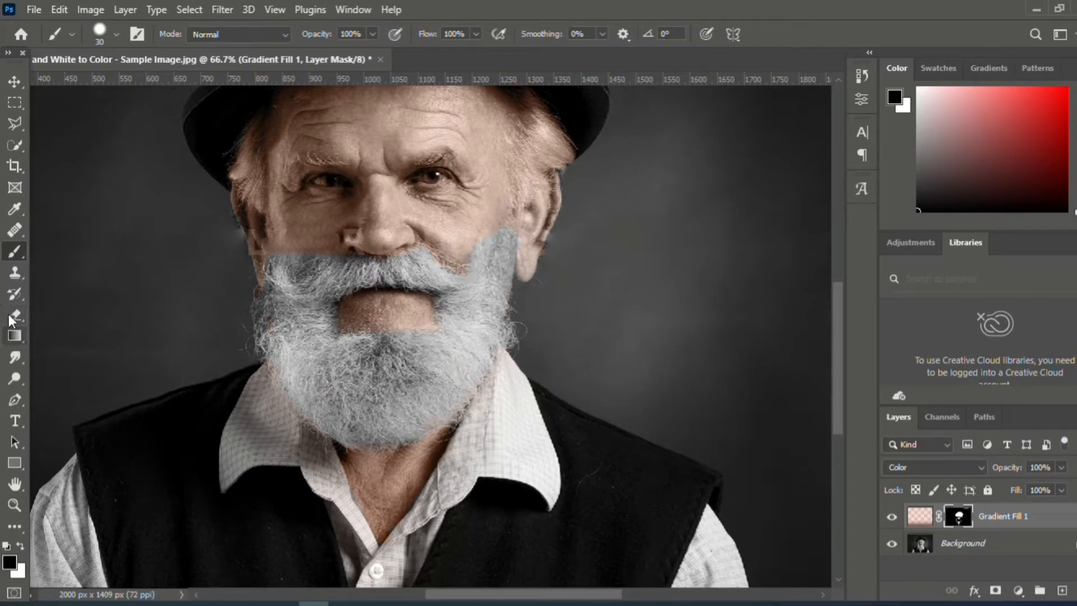
{"action": "left_click", "coordinate": [20, 546]}
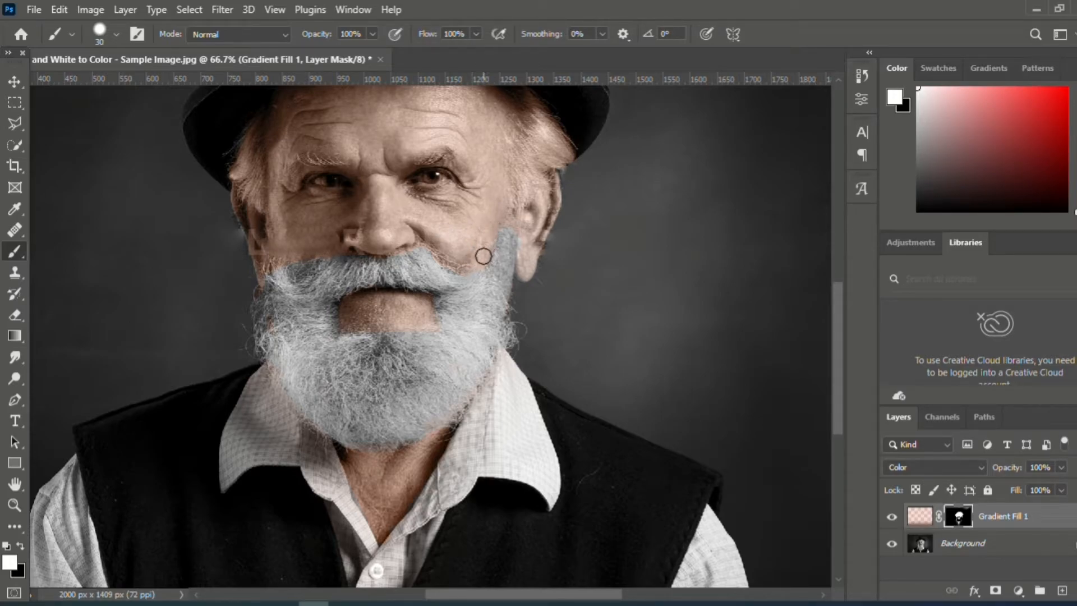
- Paint black on the mask over the hair and sideburns on both sides of the head to remove their tint
{"action": "left_click", "coordinate": [20, 546]}
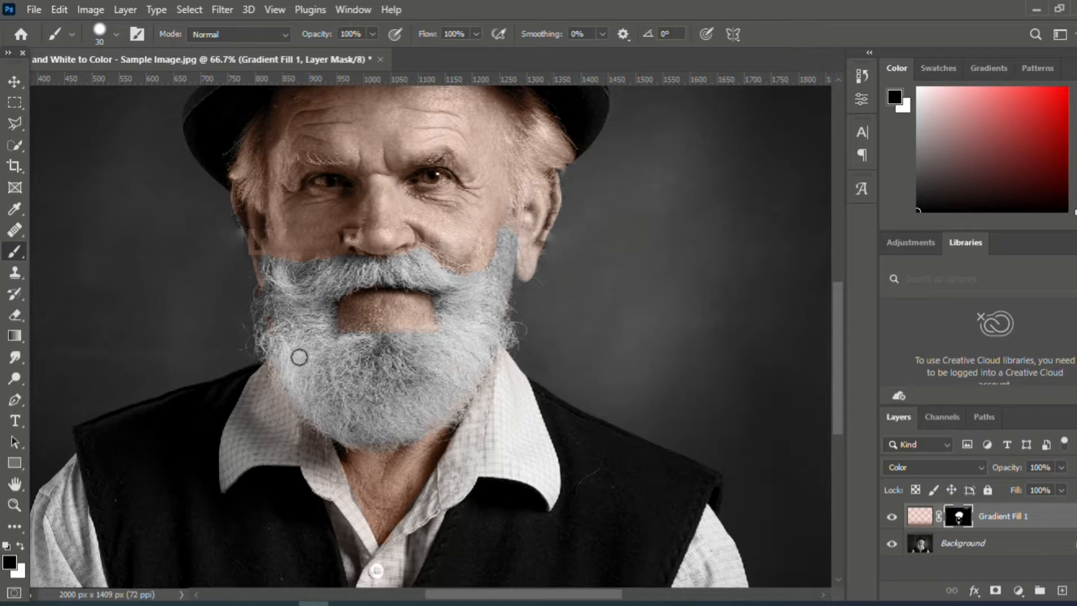
{"action": "left_click_drag", "start_coordinate": [531, 105], "coordinate": [536, 119]}
{"action": "left_click_drag", "start_coordinate": [519, 195], "coordinate": [513, 230]}
{"action": "mouse_move", "coordinate": [253, 164]}
{"action": "left_mouse_down"}
{"action": "mouse_move", "coordinate": [258, 204]}
{"action": "mouse_move", "coordinate": [241, 181]}
{"action": "mouse_move", "coordinate": [240, 149]}
{"action": "mouse_move", "coordinate": [264, 214]}
{"action": "left_mouse_up"}
- Set a white brush to 14% flow and 36 px, and softly restore skin tint on the sideburn beside the ear
{"action": "left_click", "coordinate": [20, 545]}
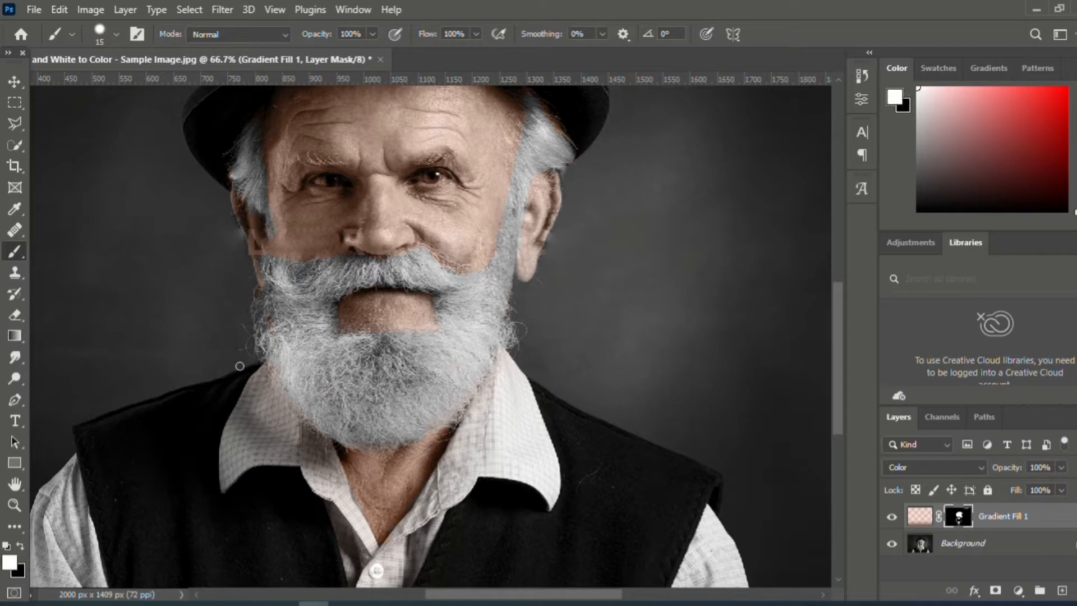
{"action": "left_click", "coordinate": [477, 34]}
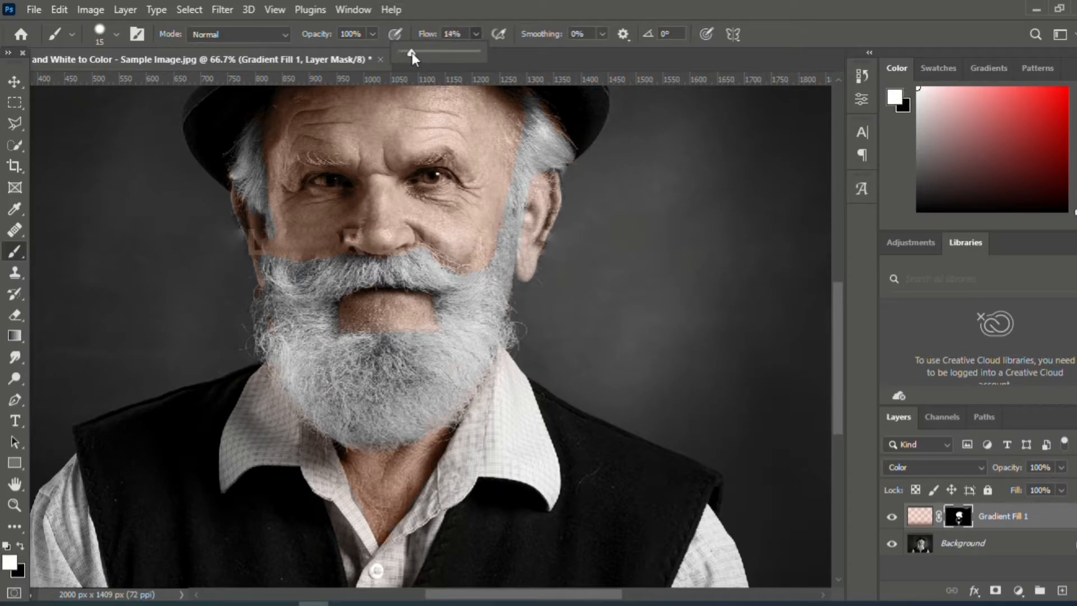
{"action": "left_click", "coordinate": [108, 35]}
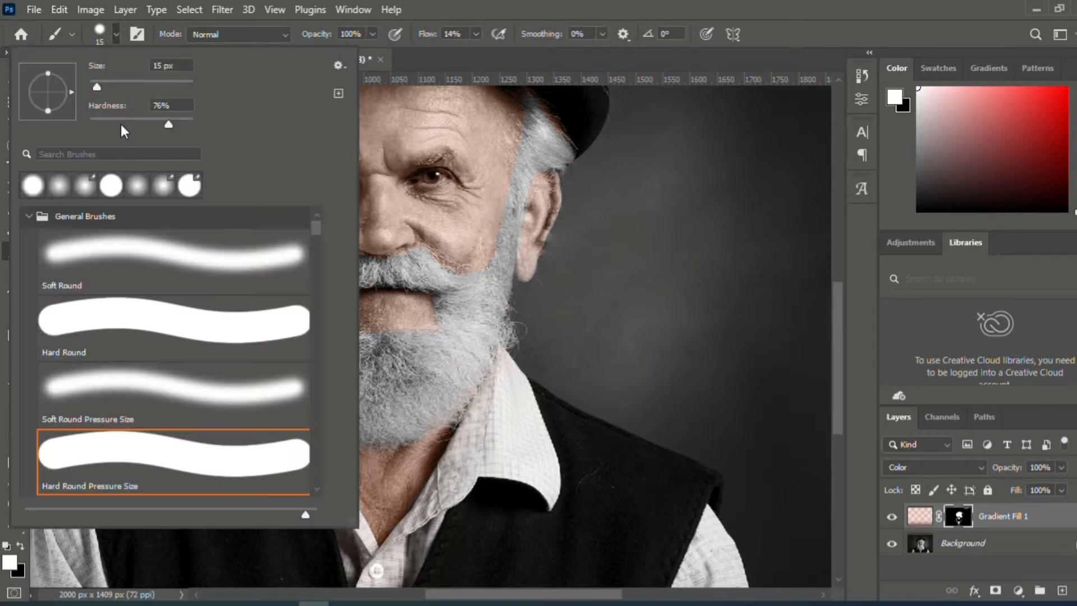
{"action": "left_click", "coordinate": [107, 84]}
{"action": "mouse_move", "coordinate": [515, 204]}
{"action": "left_mouse_down"}
{"action": "mouse_move", "coordinate": [508, 268]}
{"action": "mouse_move", "coordinate": [499, 263]}
{"action": "mouse_move", "coordinate": [513, 196]}
{"action": "left_mouse_up"}
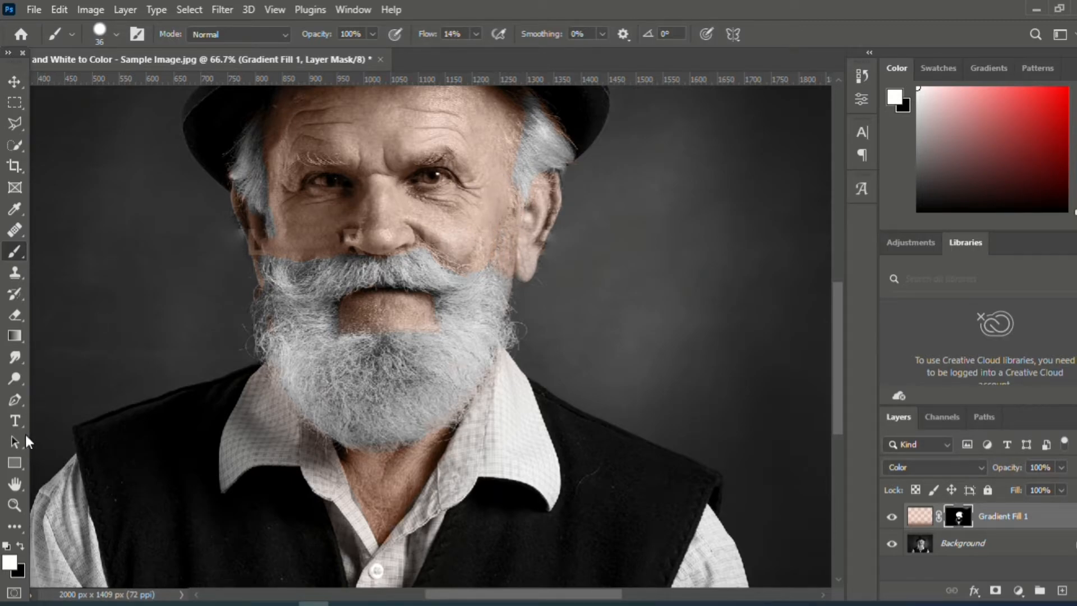
- Add a Color Balance adjustment layer and shift its midtones toward red to warm the whole portrait
{"action": "left_click", "coordinate": [15, 504]}
{"action": "left_click", "coordinate": [252, 387], "text": "alt"}
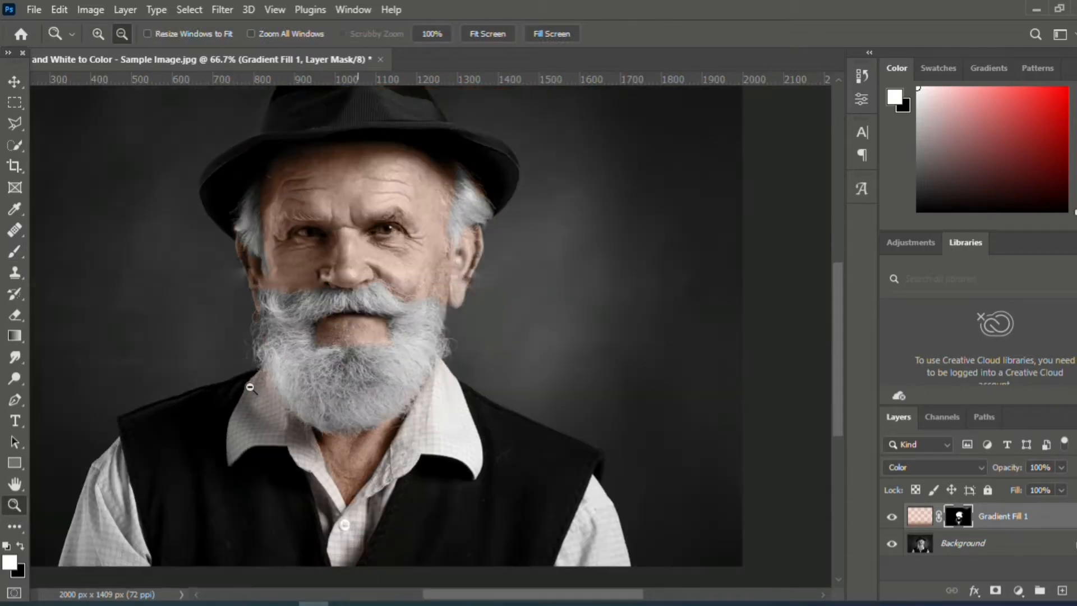
{"action": "left_click", "coordinate": [252, 388], "text": "alt"}
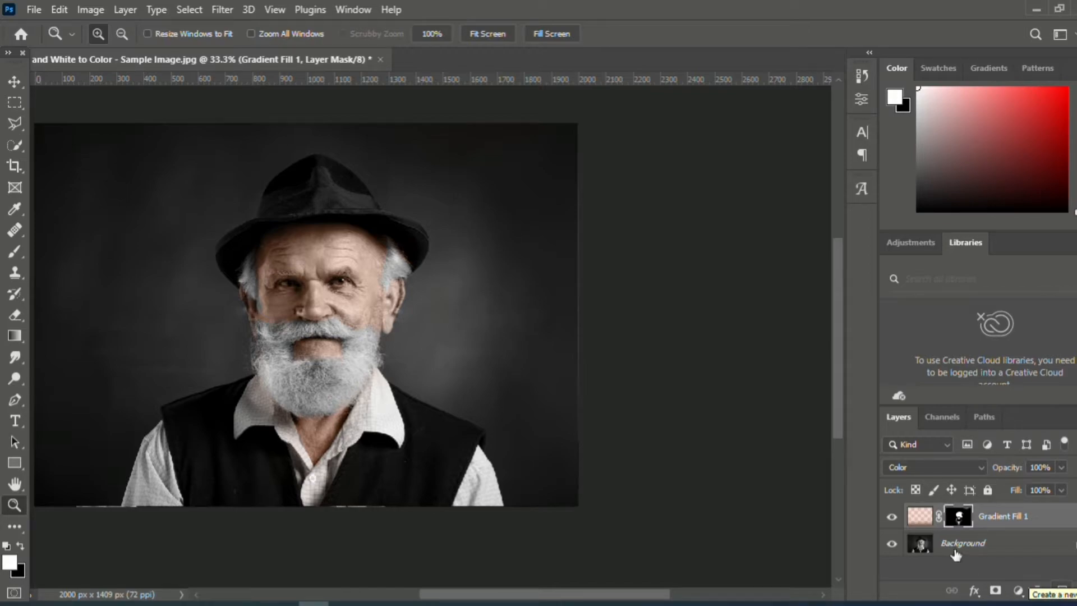
{"action": "left_click", "coordinate": [1018, 591]}
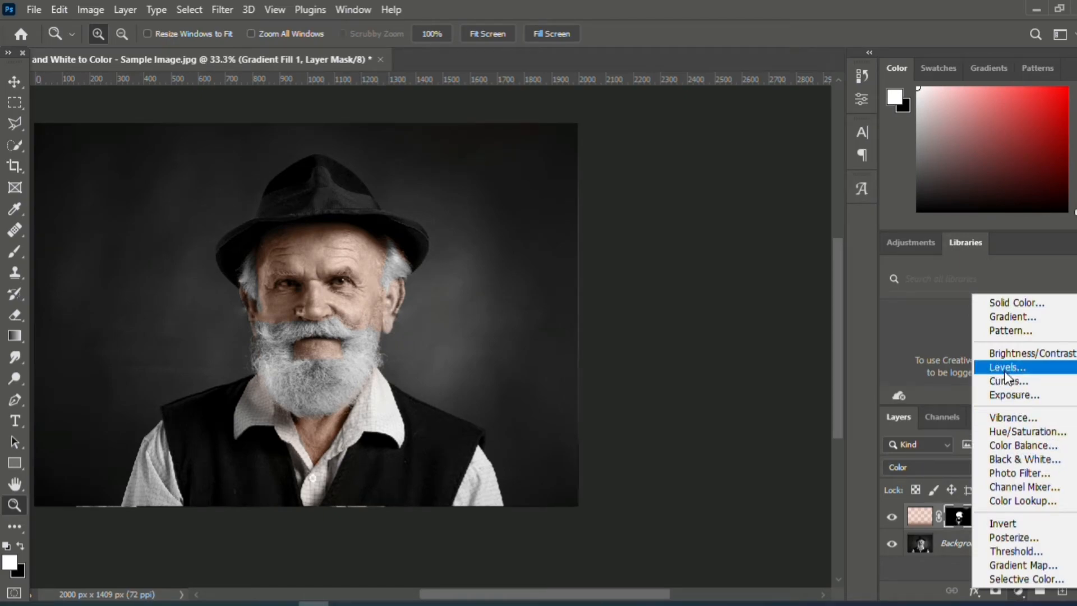
{"action": "left_click", "coordinate": [1018, 448]}
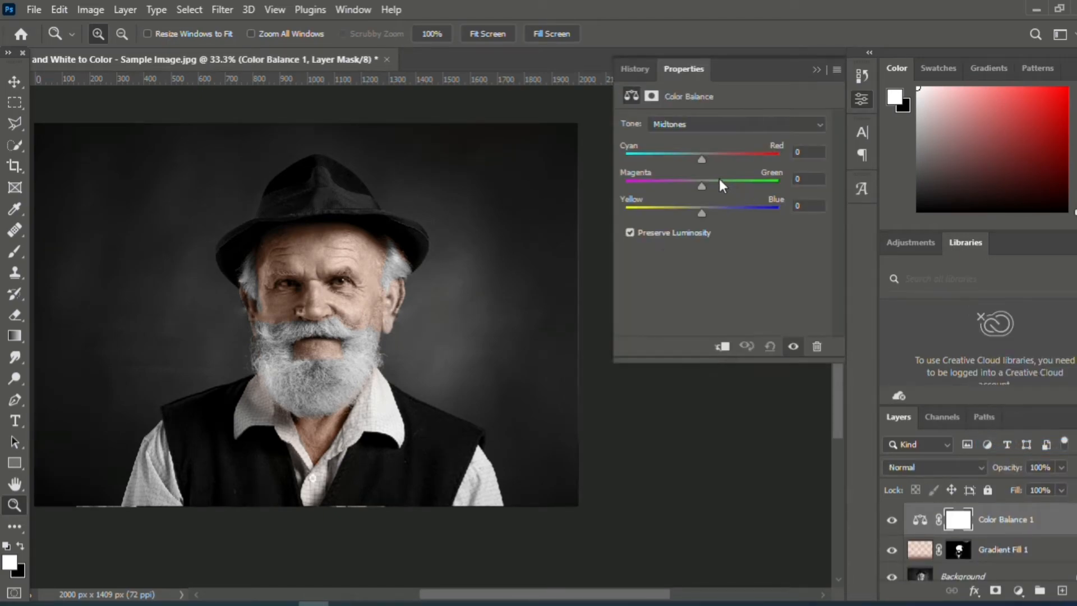
{"action": "left_click_drag", "start_coordinate": [702, 158], "coordinate": [723, 160]}
{"action": "left_click_drag", "start_coordinate": [704, 186], "coordinate": [701, 211]}
{"action": "left_click", "coordinate": [816, 70]}
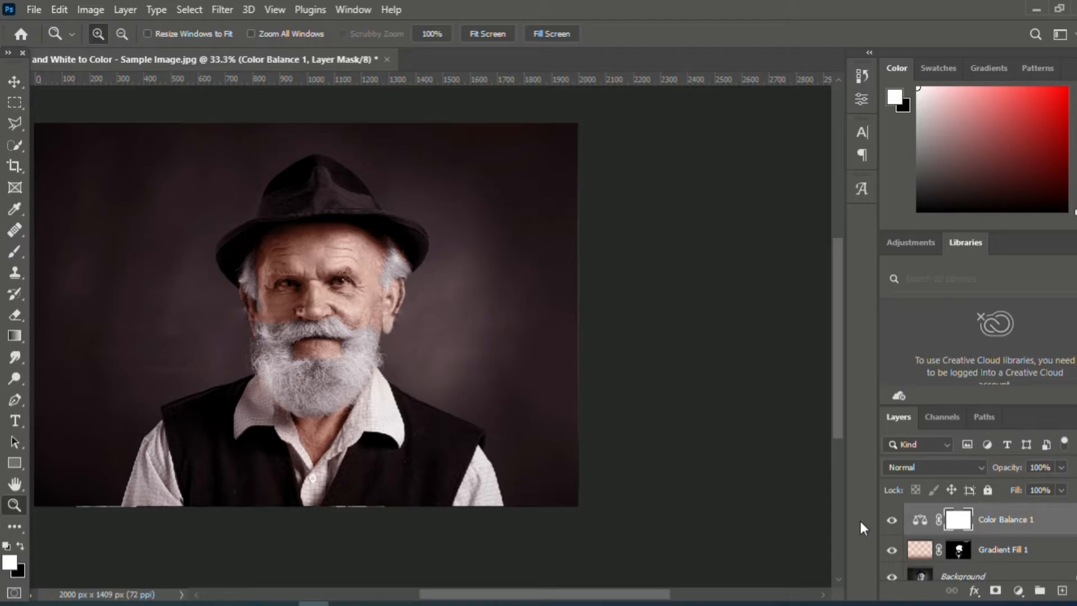
- Add a Photo Filter adjustment layer using the Blue filter at 5% density
{"action": "left_click", "coordinate": [1019, 591]}
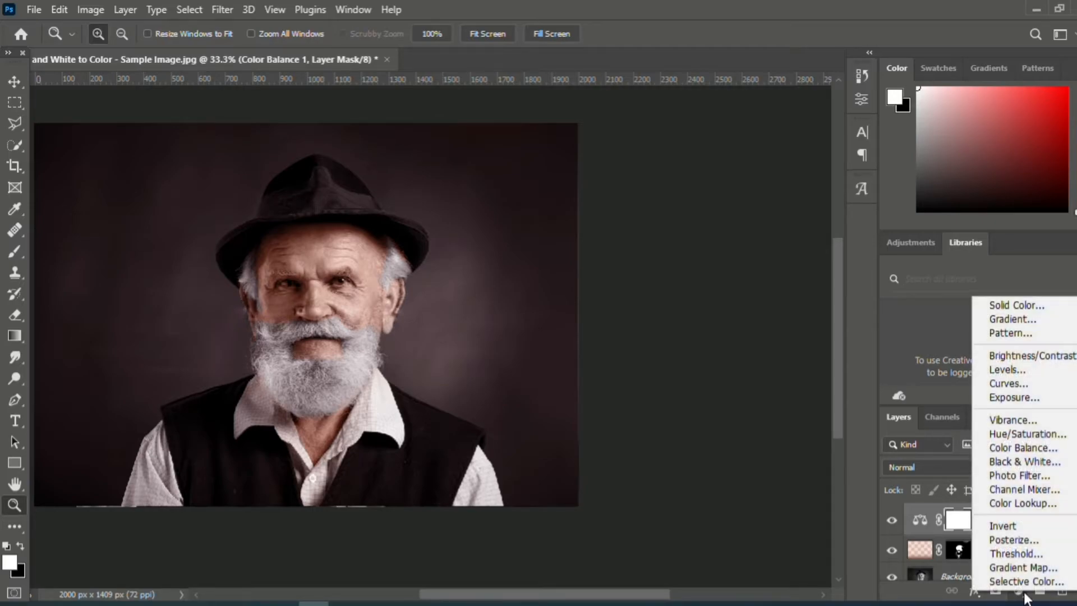
{"action": "left_click", "coordinate": [1022, 480]}
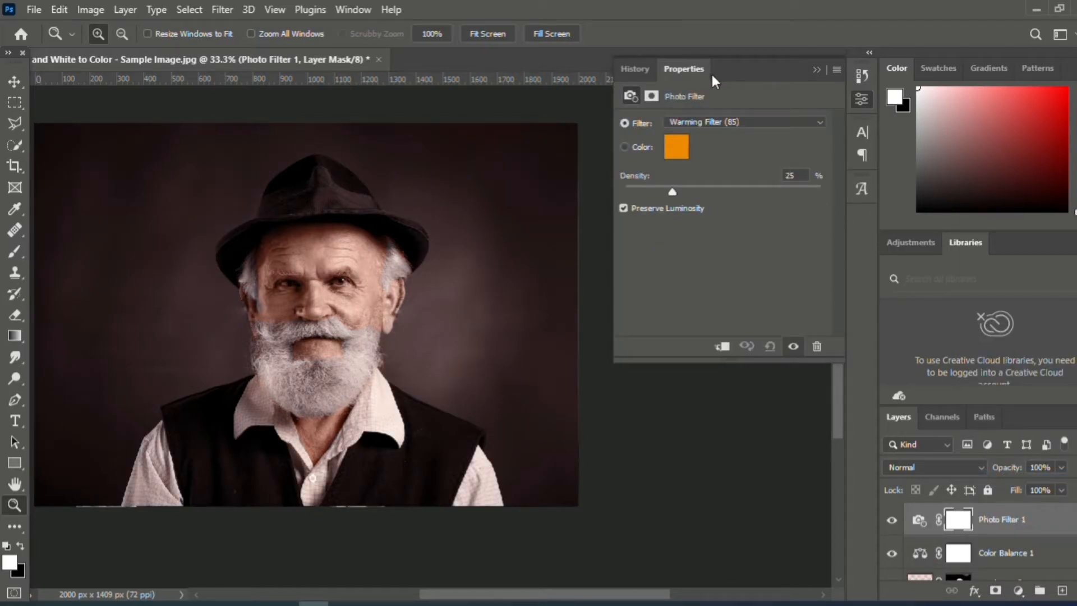
{"action": "left_click", "coordinate": [729, 120]}
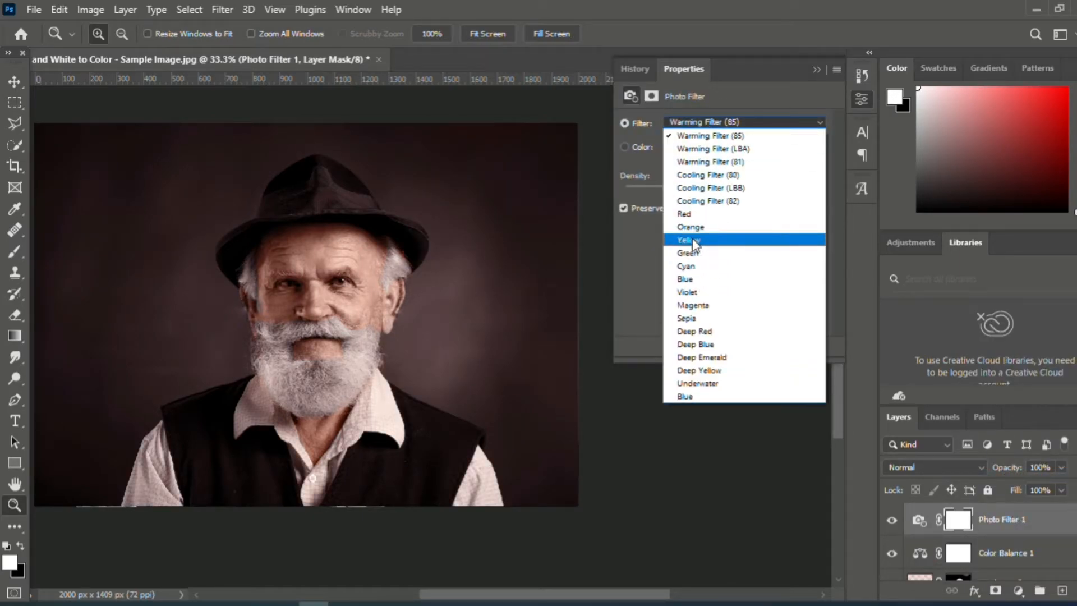
{"action": "left_click", "coordinate": [691, 281]}
{"action": "left_click_drag", "start_coordinate": [675, 190], "coordinate": [633, 194]}
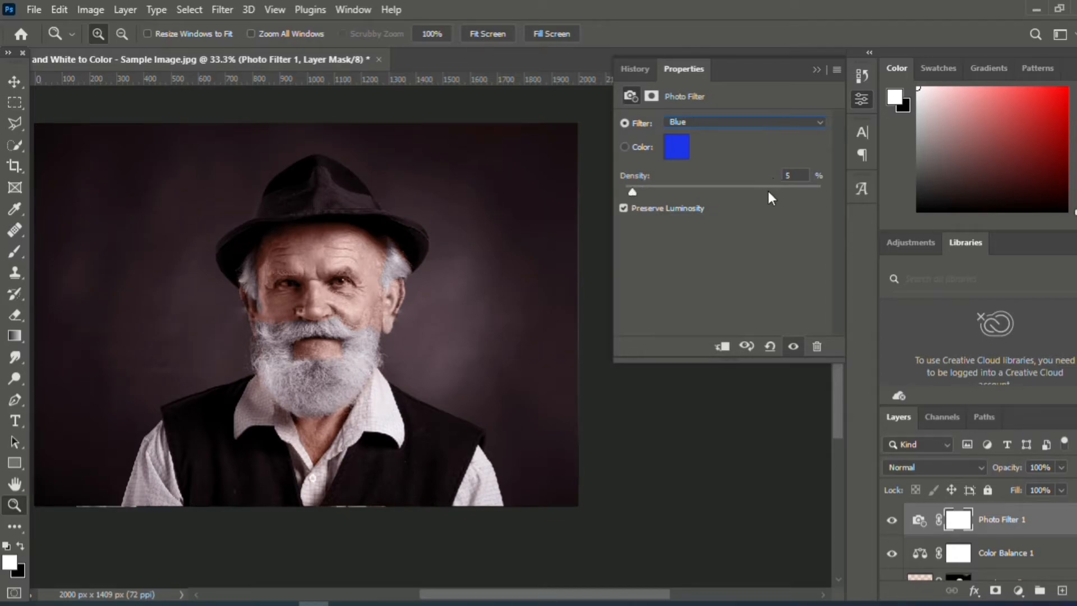
{"action": "left_click", "coordinate": [814, 69]}
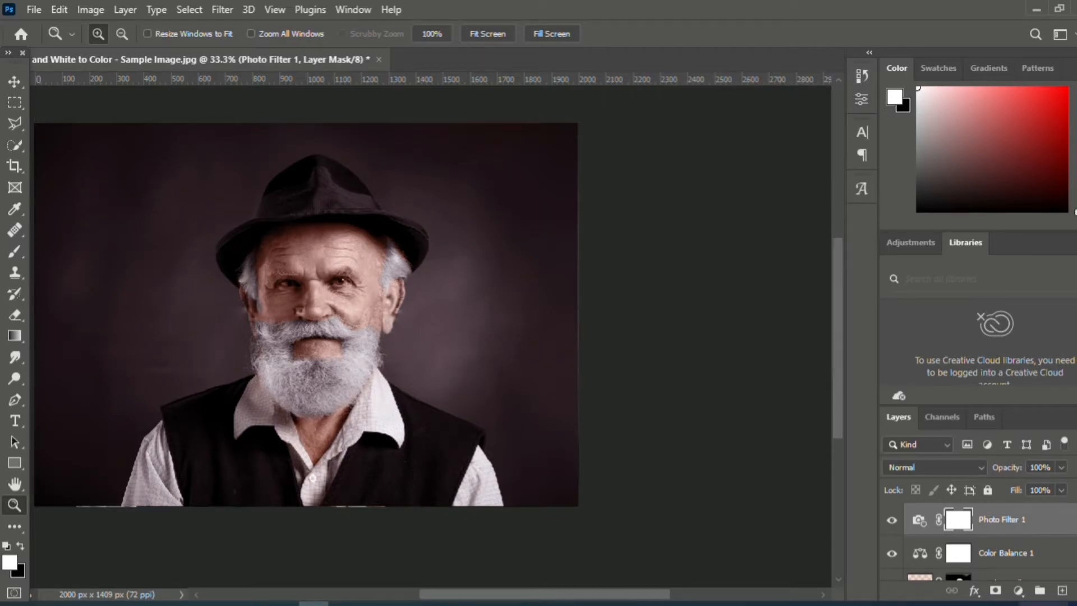
- Add a Levels adjustment layer and fine-tune its black-point and midtone sliders
{"action": "left_click", "coordinate": [1019, 589]}
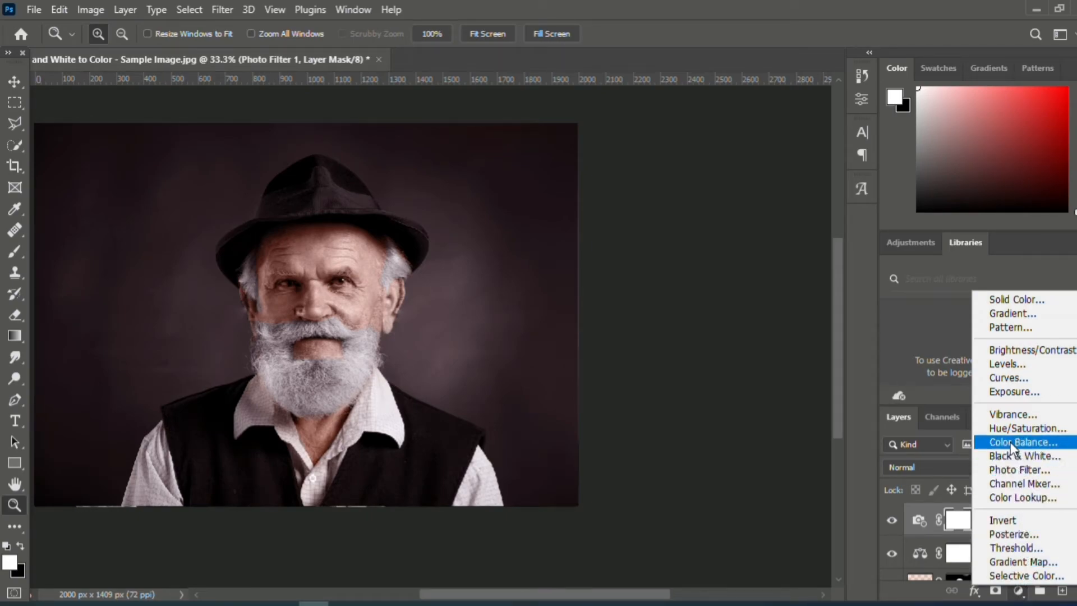
{"action": "left_click", "coordinate": [1008, 364]}
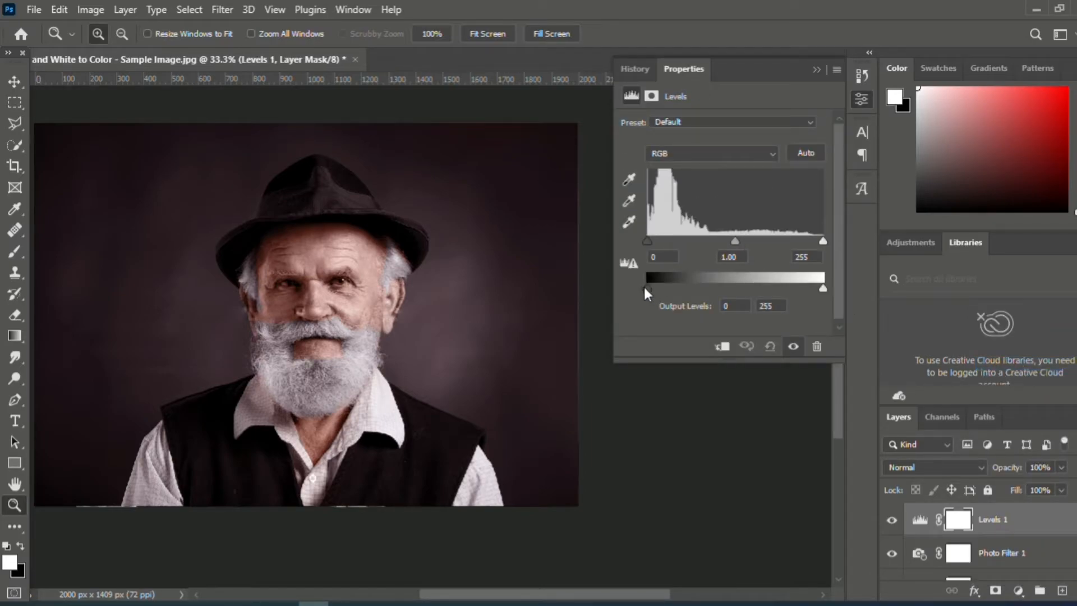
{"action": "left_click_drag", "start_coordinate": [648, 292], "coordinate": [643, 287]}
{"action": "mouse_move", "coordinate": [645, 240]}
{"action": "left_mouse_down"}
{"action": "mouse_move", "coordinate": [661, 239]}
{"action": "mouse_move", "coordinate": [644, 240]}
{"action": "left_mouse_up"}
{"action": "left_click_drag", "start_coordinate": [735, 241], "coordinate": [732, 241]}
{"action": "left_click", "coordinate": [819, 69]}
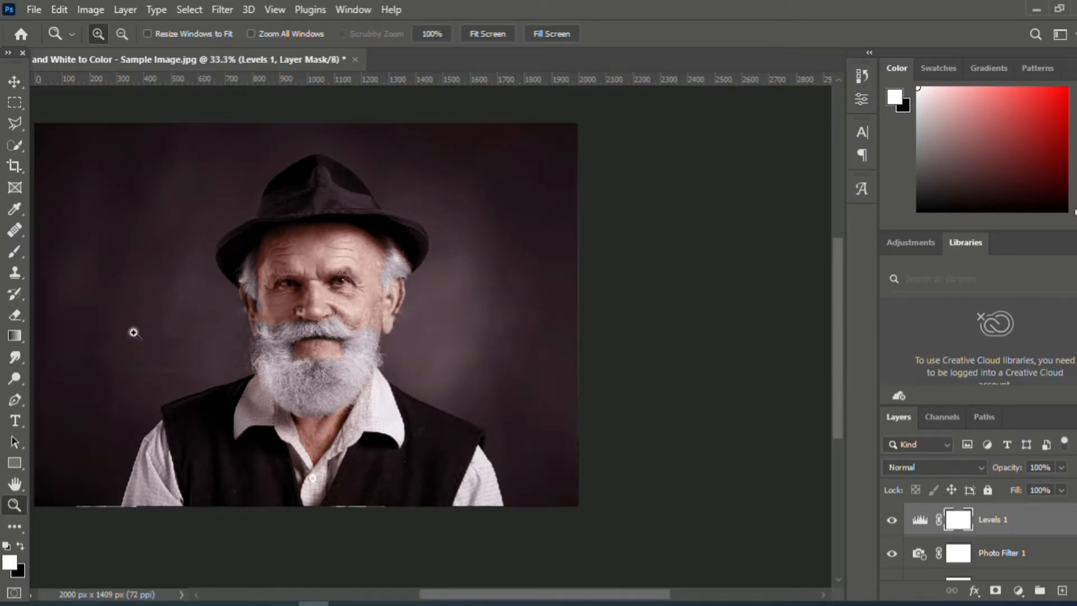
- Add a Hue/Saturation adjustment layer, sample the hat's reds, and set Hue to -2, Saturation to -2 and Lightness to +8
{"action": "left_click", "coordinate": [1018, 590]}
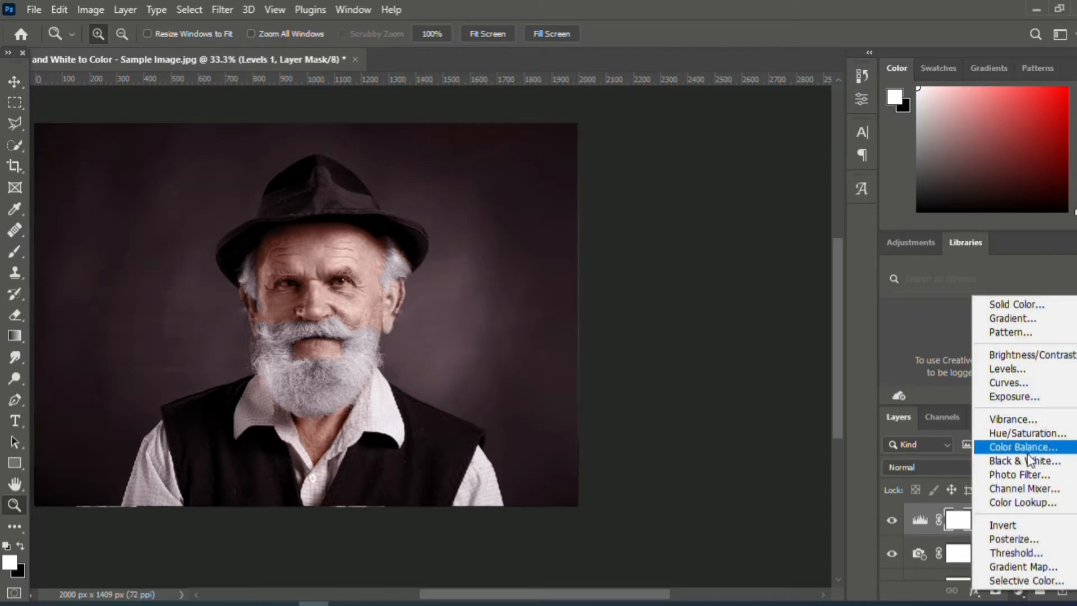
{"action": "left_click", "coordinate": [1006, 428]}
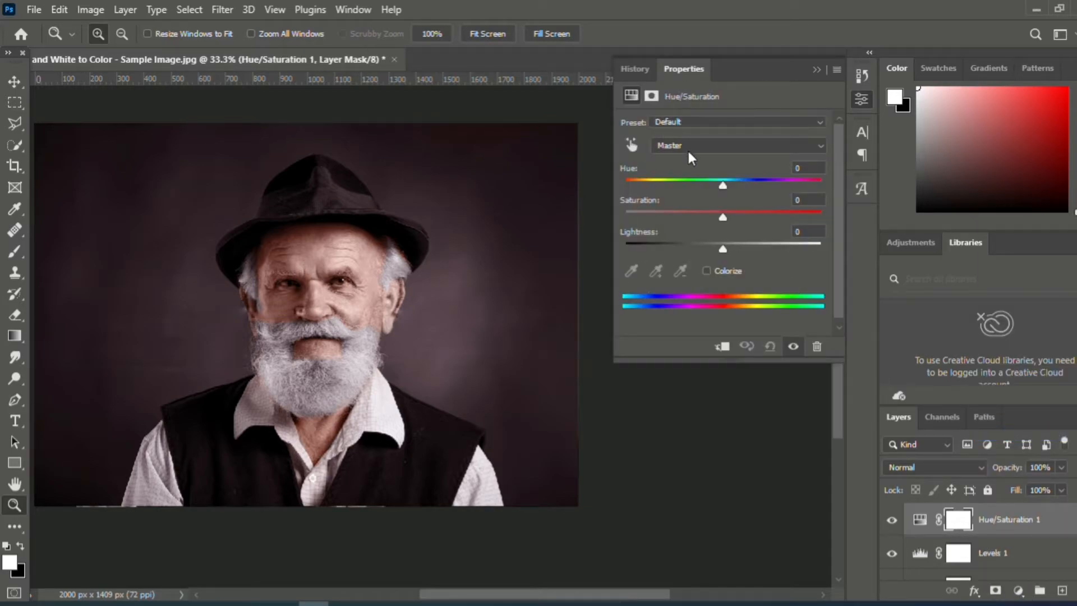
{"action": "left_click", "coordinate": [632, 146]}
{"action": "left_click", "coordinate": [323, 196]}
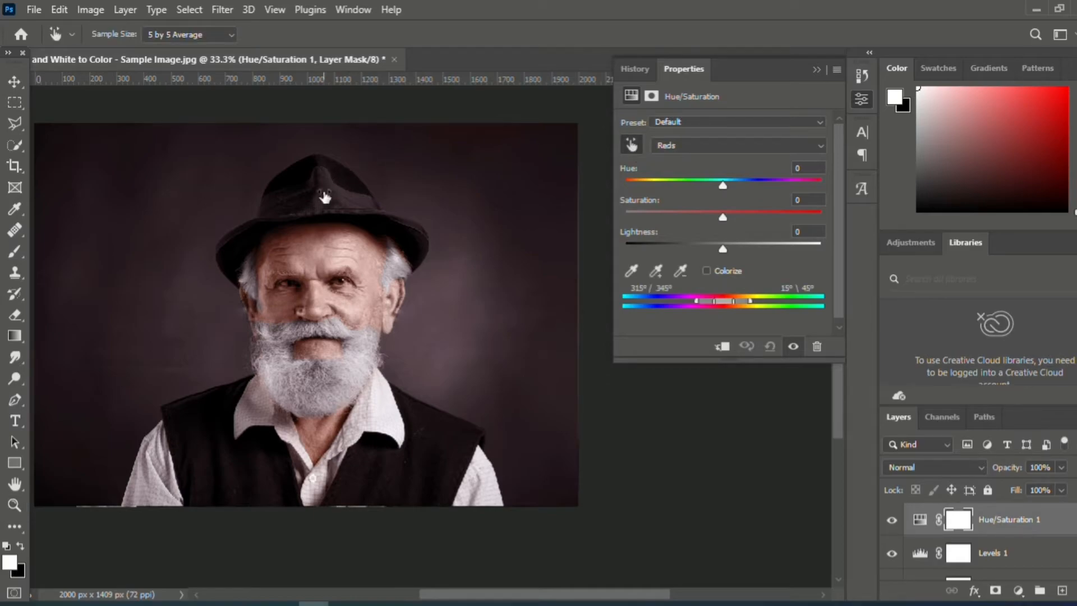
{"action": "mouse_move", "coordinate": [721, 215]}
{"action": "left_mouse_down"}
{"action": "mouse_move", "coordinate": [777, 212]}
{"action": "mouse_move", "coordinate": [722, 227]}
{"action": "left_mouse_up"}
{"action": "mouse_move", "coordinate": [726, 183]}
{"action": "left_mouse_down"}
{"action": "mouse_move", "coordinate": [763, 190]}
{"action": "mouse_move", "coordinate": [720, 189]}
{"action": "left_mouse_up"}
{"action": "mouse_move", "coordinate": [723, 253]}
{"action": "left_mouse_down"}
{"action": "mouse_move", "coordinate": [813, 251]}
{"action": "mouse_move", "coordinate": [712, 249]}
{"action": "mouse_move", "coordinate": [729, 259]}
{"action": "left_mouse_up"}
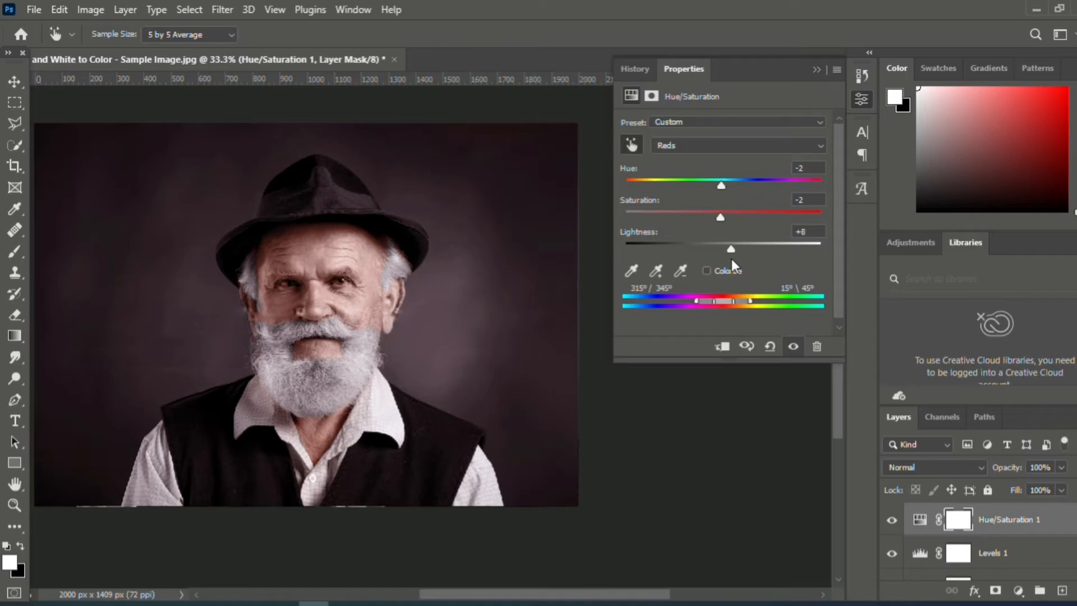
{"action": "left_click", "coordinate": [818, 71]}
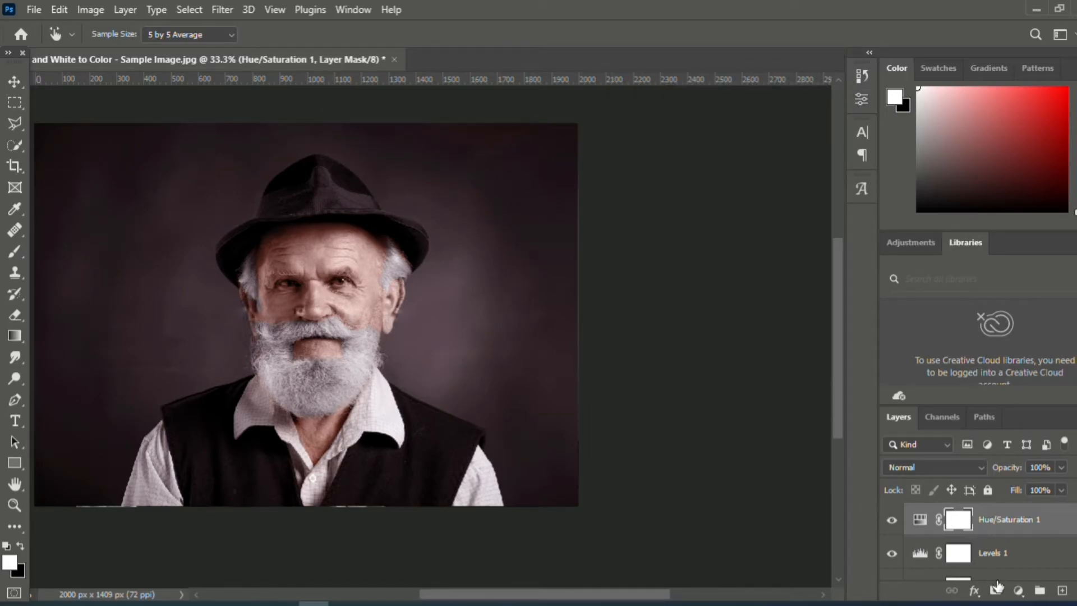
- Add another Color Balance adjustment layer above Hue/Saturation and fine-tune its midtone color sliders
{"action": "left_click", "coordinate": [1019, 591]}
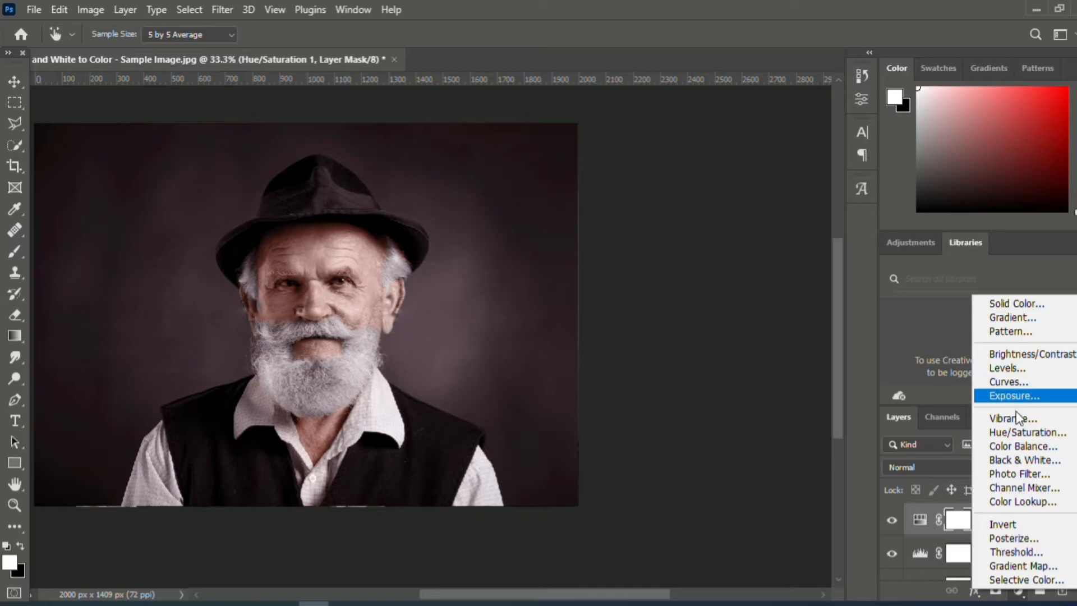
{"action": "left_click", "coordinate": [1021, 447]}
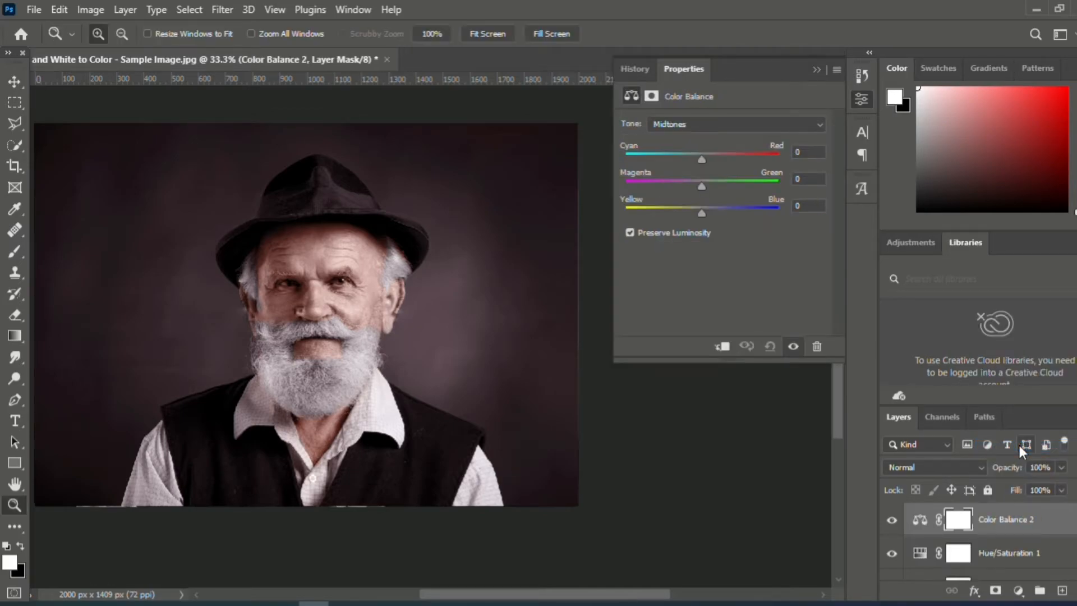
{"action": "left_click", "coordinate": [702, 160]}
{"action": "left_click_drag", "start_coordinate": [701, 184], "coordinate": [701, 213]}
{"action": "left_click_drag", "start_coordinate": [710, 156], "coordinate": [703, 156]}
{"action": "left_click", "coordinate": [817, 70]}
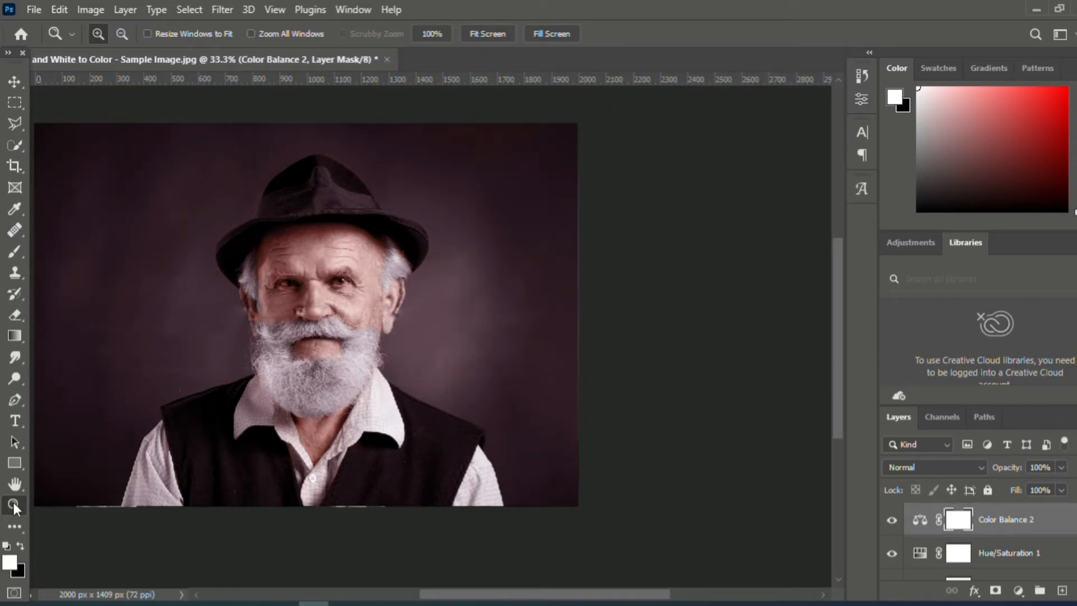
- Mask the new Color Balance effect off the background around the man with a black 175 px brush at 14% flow
{"action": "left_click", "coordinate": [14, 251]}
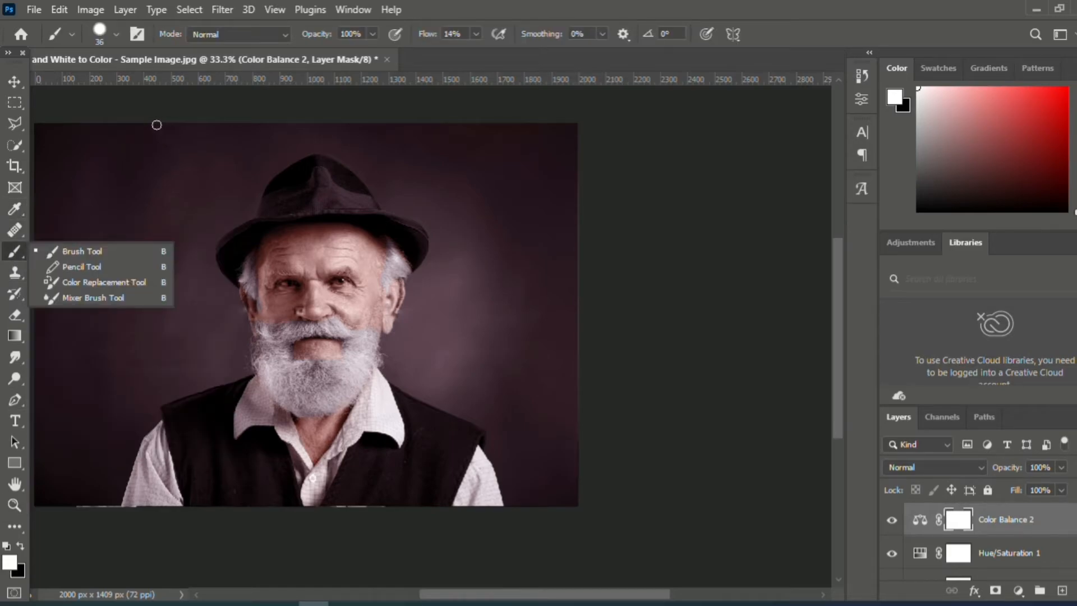
{"action": "key", "text": "bracketright"}
{"action": "key", "text": "bracketright"}
{"action": "key", "text": "bracketright"}
{"action": "key", "text": "bracketright"}
{"action": "key", "text": "bracketright"}
{"action": "key", "text": "bracketright"}
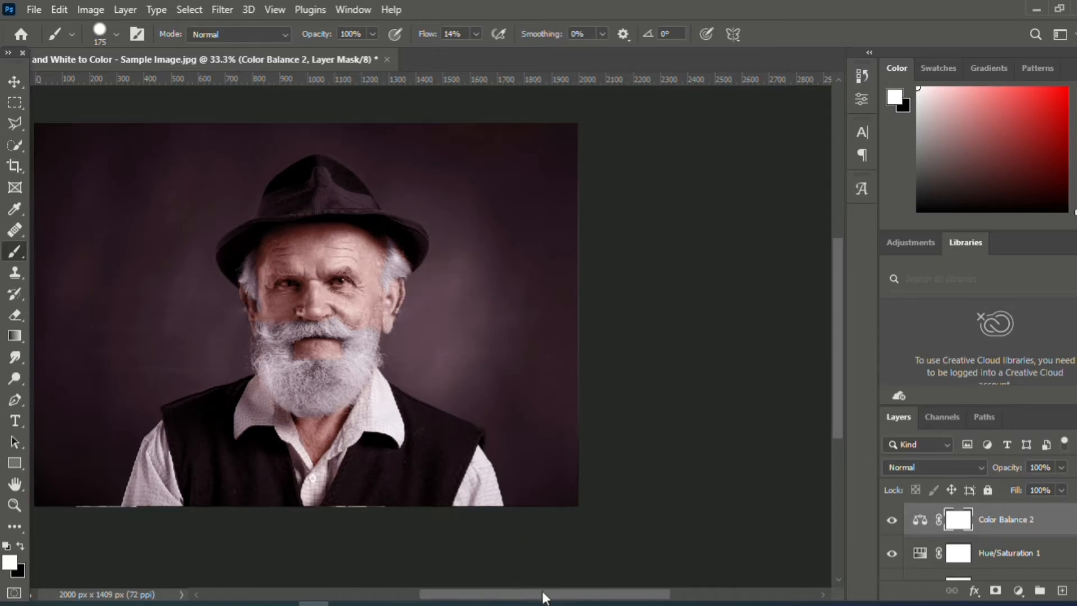
{"action": "left_click_drag", "start_coordinate": [541, 594], "coordinate": [521, 594]}
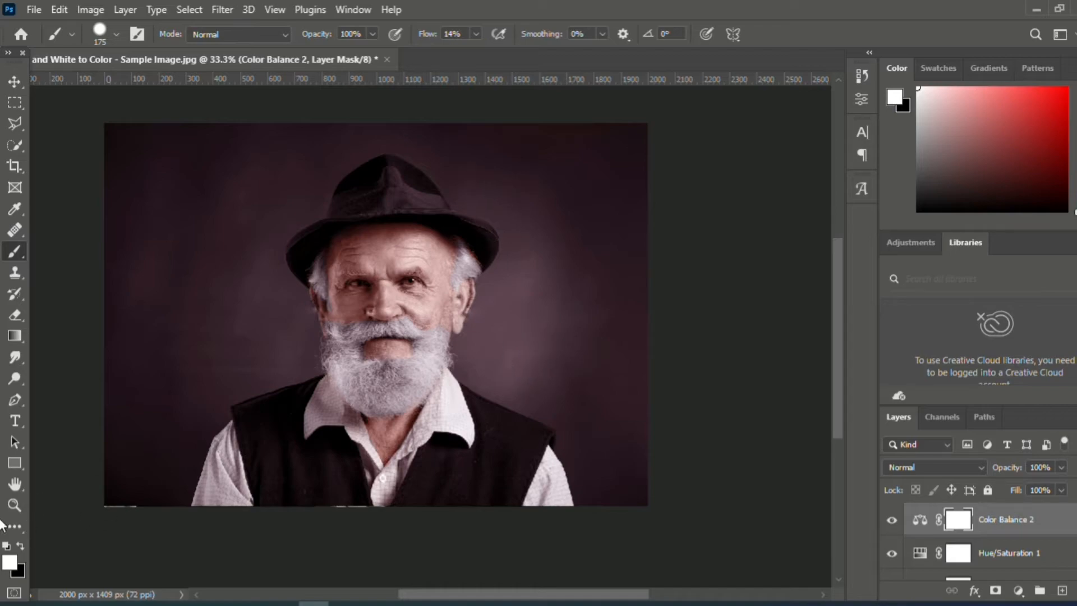
{"action": "left_click", "coordinate": [19, 547]}
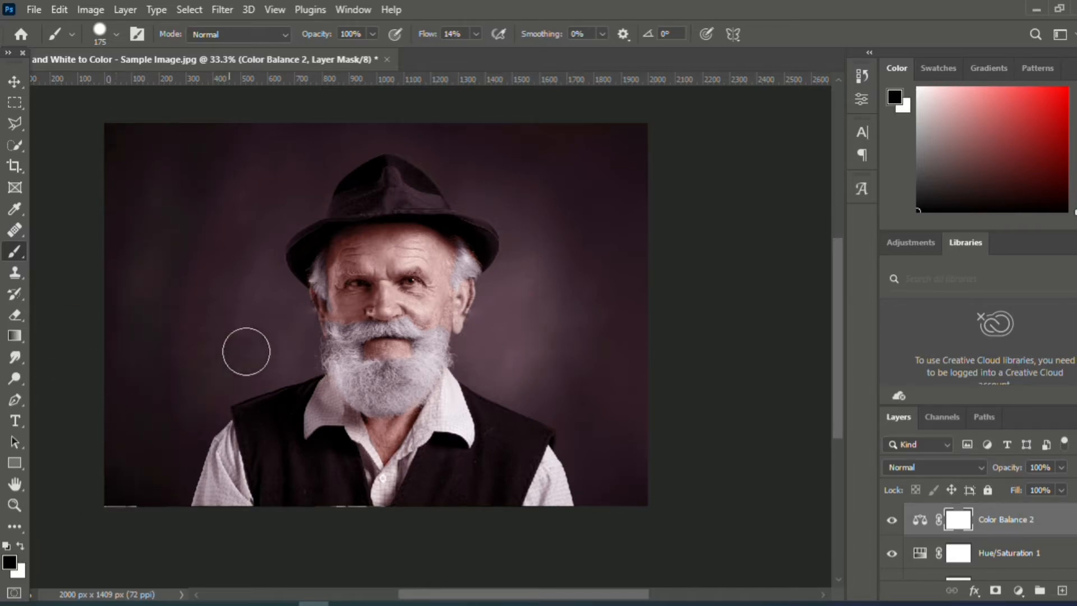
{"action": "mouse_move", "coordinate": [220, 234]}
{"action": "left_mouse_down"}
{"action": "mouse_move", "coordinate": [197, 137]}
{"action": "mouse_move", "coordinate": [151, 130]}
{"action": "mouse_move", "coordinate": [257, 186]}
{"action": "mouse_move", "coordinate": [337, 145]}
{"action": "mouse_move", "coordinate": [279, 209]}
{"action": "mouse_move", "coordinate": [223, 131]}
{"action": "mouse_move", "coordinate": [293, 192]}
{"action": "mouse_move", "coordinate": [345, 133]}
{"action": "mouse_move", "coordinate": [527, 154]}
{"action": "left_mouse_up"}
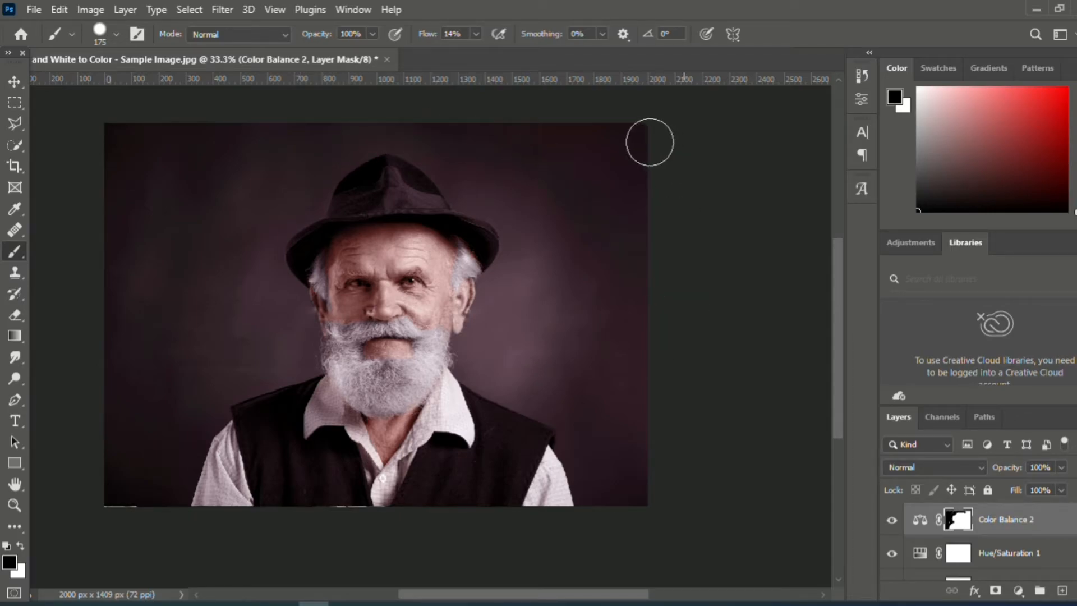
{"action": "mouse_move", "coordinate": [455, 154]}
{"action": "left_mouse_down"}
{"action": "mouse_move", "coordinate": [542, 267]}
{"action": "mouse_move", "coordinate": [535, 236]}
{"action": "mouse_move", "coordinate": [465, 181]}
{"action": "left_mouse_up"}
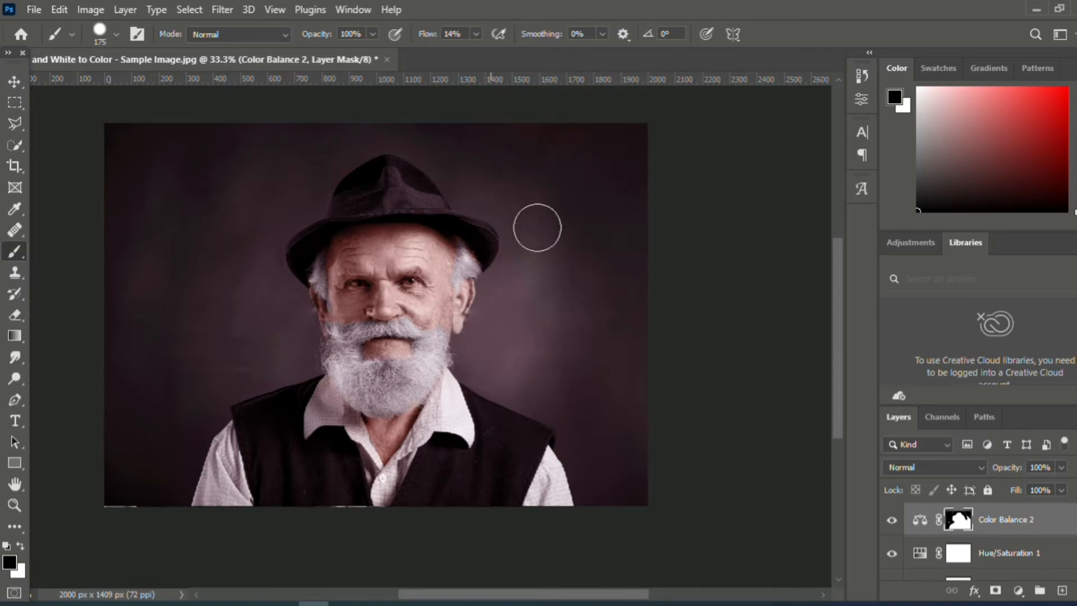
{"action": "mouse_move", "coordinate": [502, 325]}
{"action": "left_mouse_down"}
{"action": "mouse_move", "coordinate": [478, 366]}
{"action": "mouse_move", "coordinate": [474, 349]}
{"action": "mouse_move", "coordinate": [546, 407]}
{"action": "left_mouse_up"}
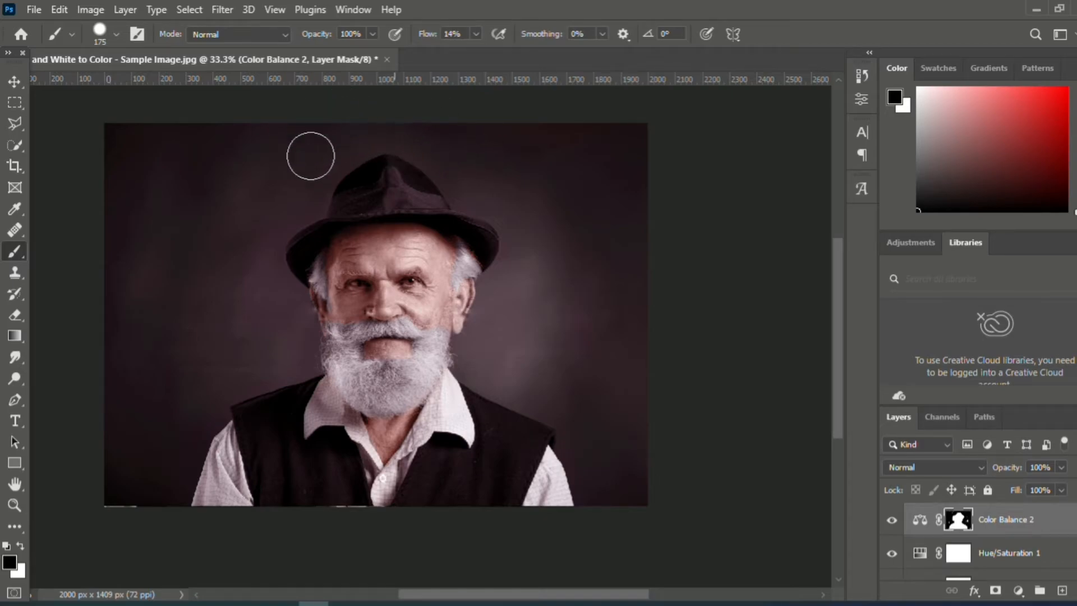
{"action": "mouse_move", "coordinate": [490, 208]}
{"action": "left_mouse_down"}
{"action": "mouse_move", "coordinate": [470, 197]}
{"action": "mouse_move", "coordinate": [331, 192]}
{"action": "mouse_move", "coordinate": [282, 231]}
{"action": "left_mouse_up"}
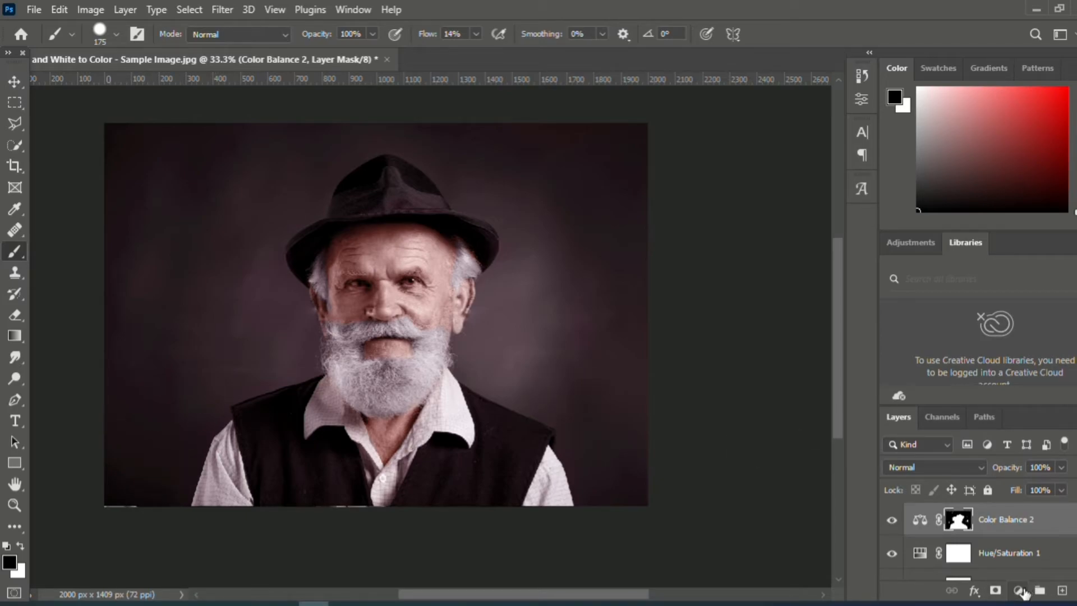
- Add a Channel Mixer adjustment layer and fine-tune its color sources and constant for the Red output channel
{"action": "left_click", "coordinate": [15, 505]}
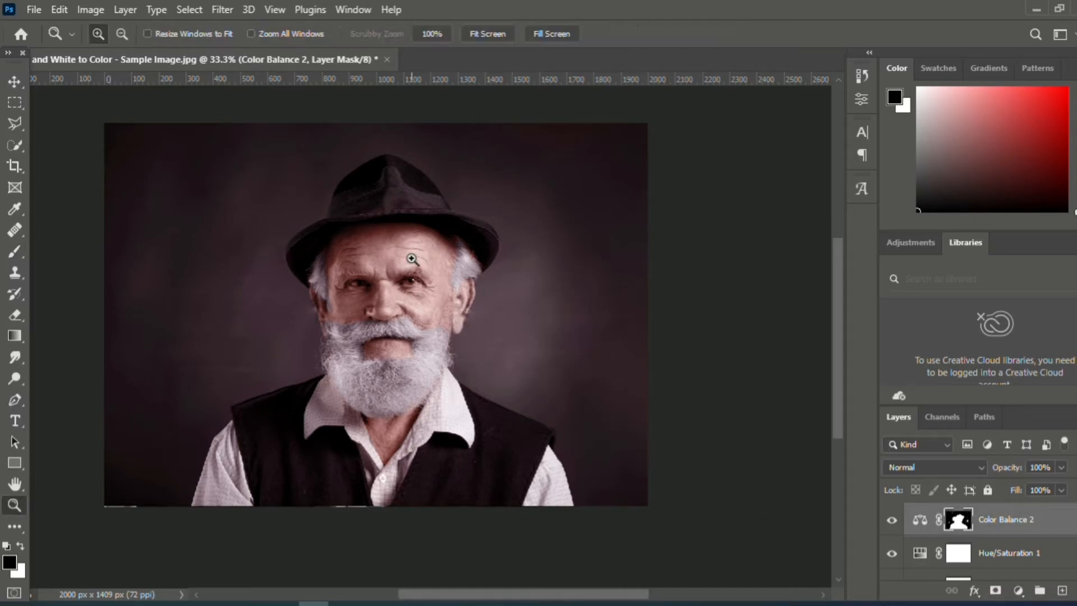
{"action": "left_click", "coordinate": [413, 259]}
{"action": "left_click", "coordinate": [412, 260]}
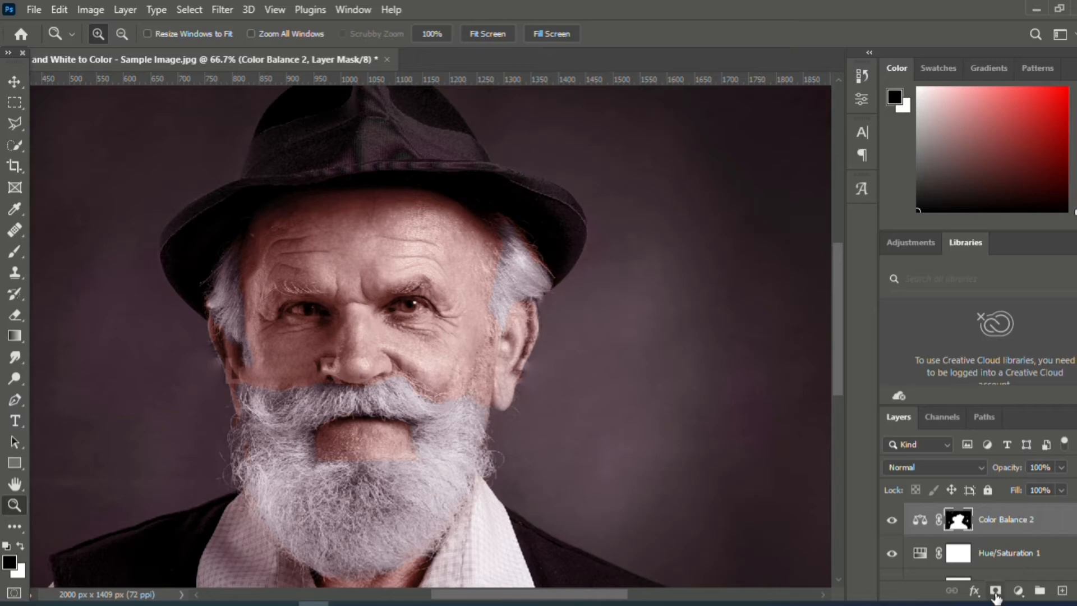
{"action": "left_click", "coordinate": [1019, 591]}
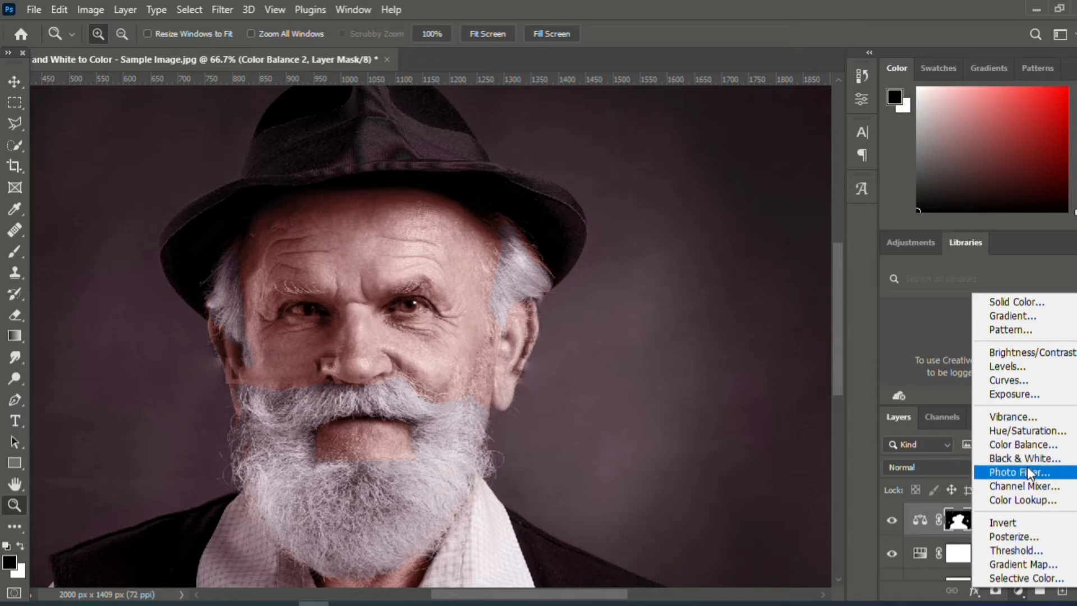
{"action": "left_click", "coordinate": [1031, 486]}
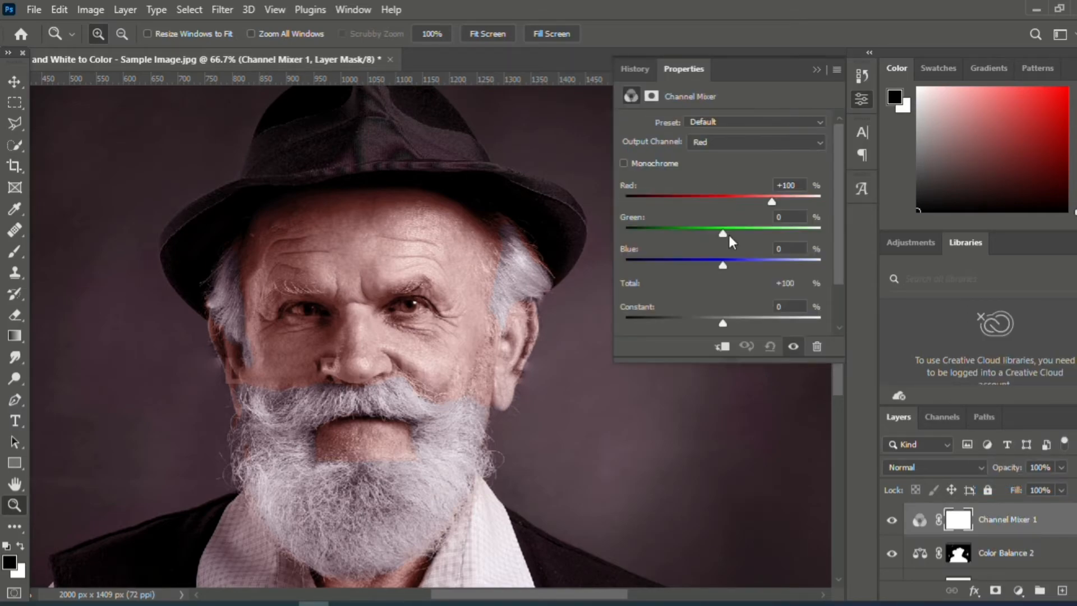
{"action": "mouse_move", "coordinate": [771, 203]}
{"action": "left_mouse_down"}
{"action": "mouse_move", "coordinate": [761, 203]}
{"action": "mouse_move", "coordinate": [779, 202]}
{"action": "mouse_move", "coordinate": [770, 201]}
{"action": "left_mouse_up"}
{"action": "left_click_drag", "start_coordinate": [724, 233], "coordinate": [723, 265]}
{"action": "left_click_drag", "start_coordinate": [725, 320], "coordinate": [723, 321]}
{"action": "left_click", "coordinate": [814, 69]}
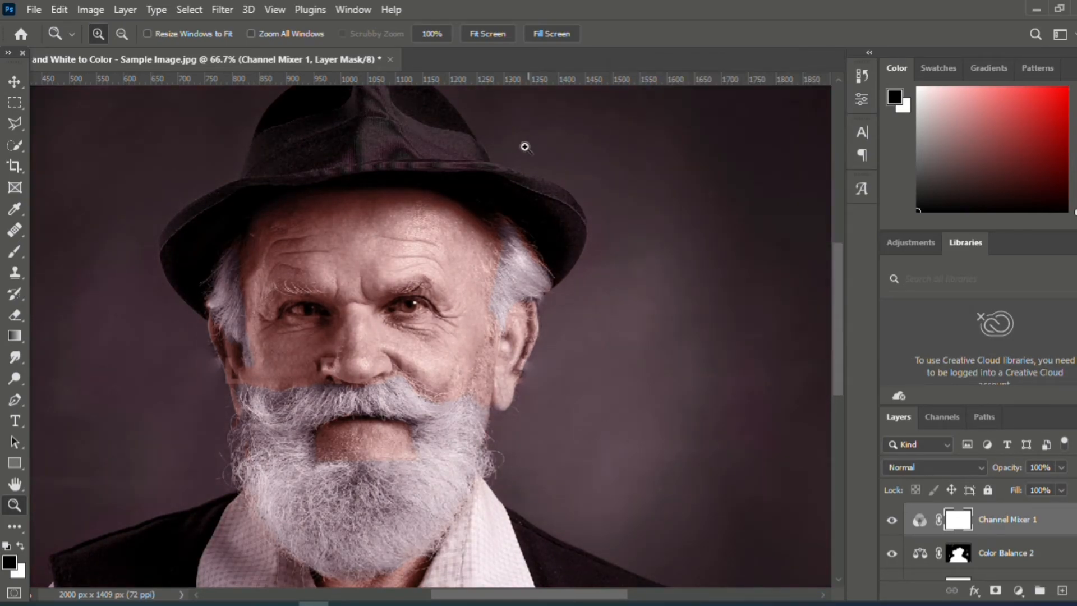
- Add a second Hue/Saturation adjustment layer, sample the reds at the shirt front, and set their Hue to -149
{"action": "left_click", "coordinate": [371, 370], "text": "alt"}
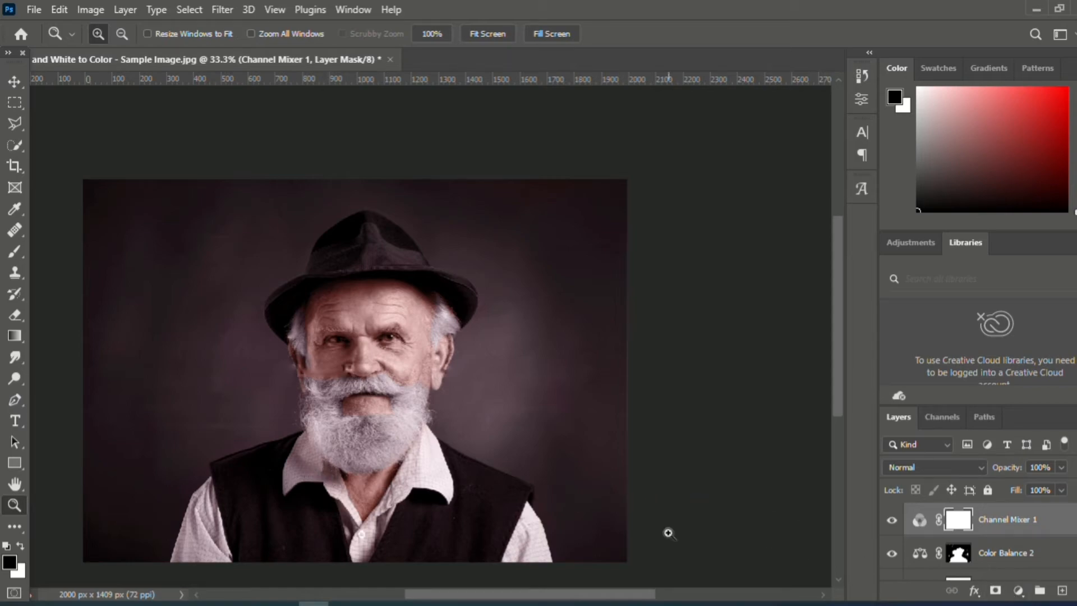
{"action": "left_click", "coordinate": [1019, 590]}
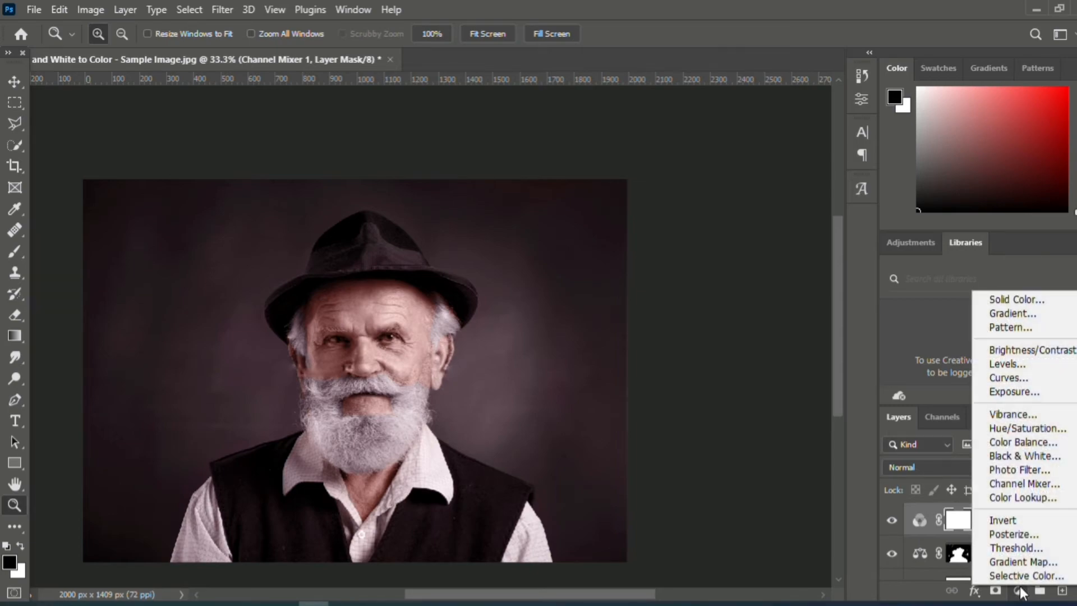
{"action": "left_click", "coordinate": [1011, 430]}
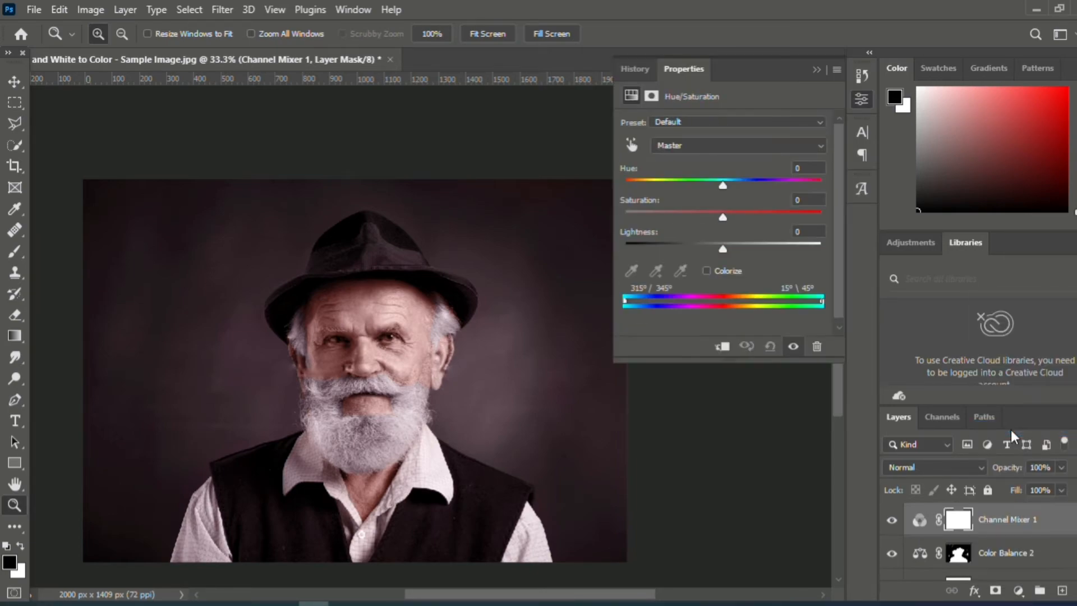
{"action": "left_click", "coordinate": [631, 145]}
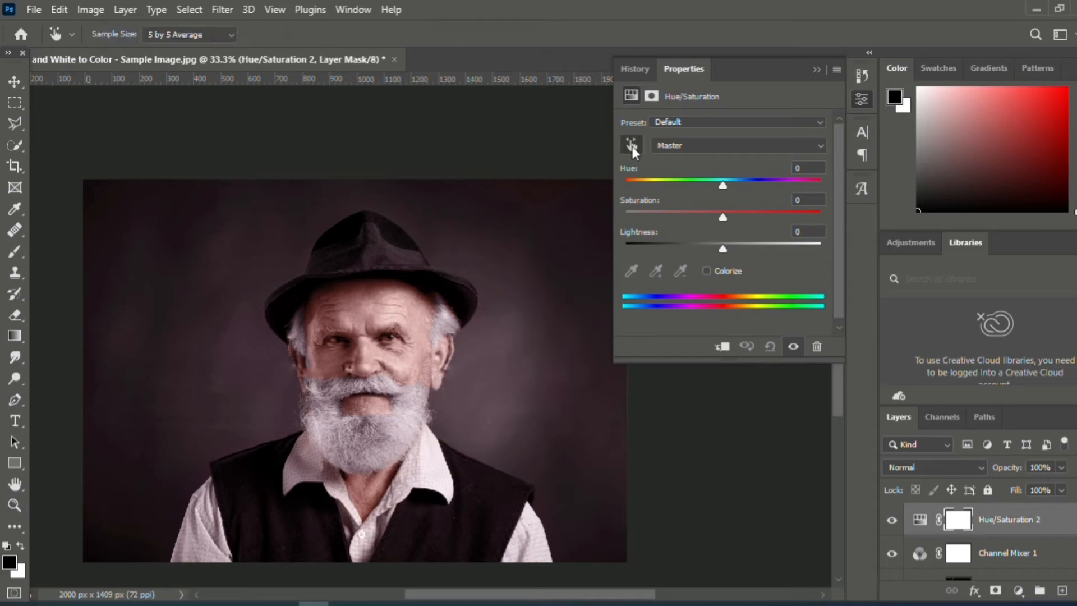
{"action": "left_click", "coordinate": [374, 530]}
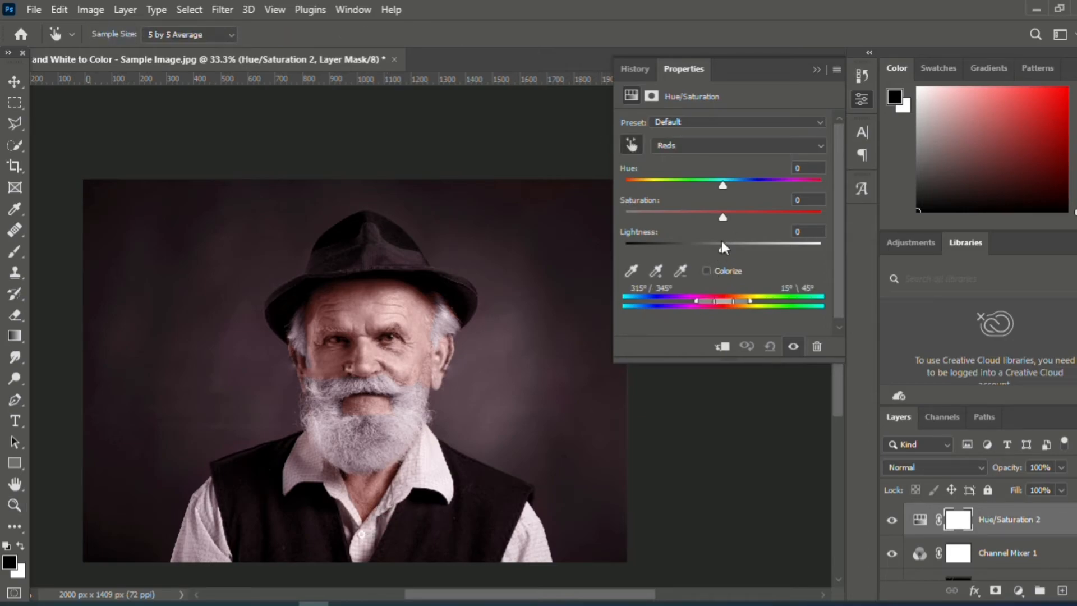
{"action": "left_click_drag", "start_coordinate": [726, 185], "coordinate": [709, 199]}
{"action": "left_click_drag", "start_coordinate": [657, 224], "coordinate": [638, 187]}
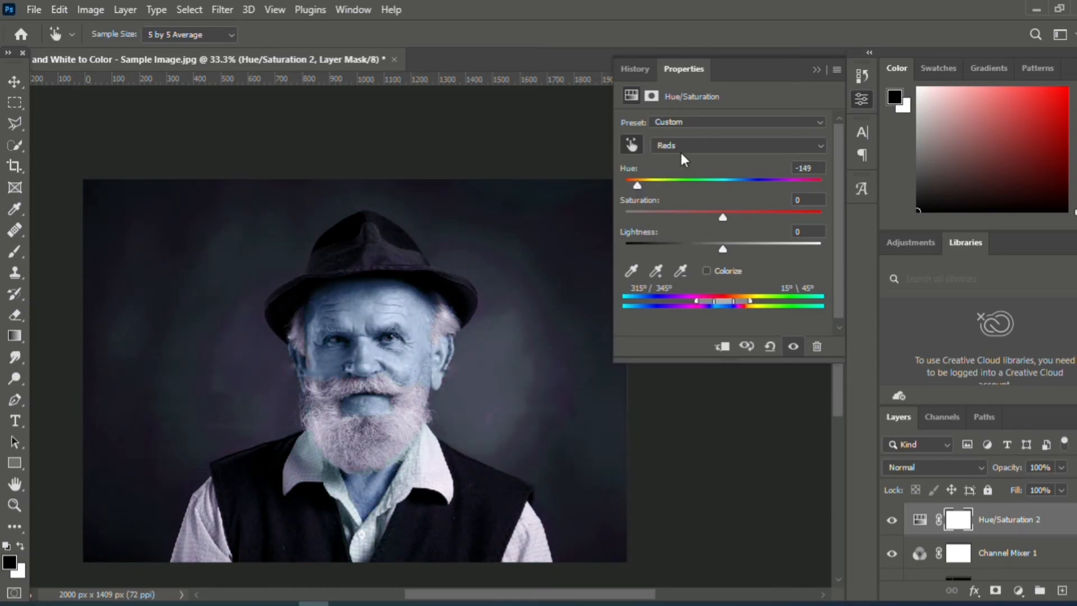
- Set the Cyans hue to -10 in the second Hue/Saturation layer and strongly raise their saturation
{"action": "left_click", "coordinate": [689, 145]}
{"action": "left_click", "coordinate": [685, 210]}
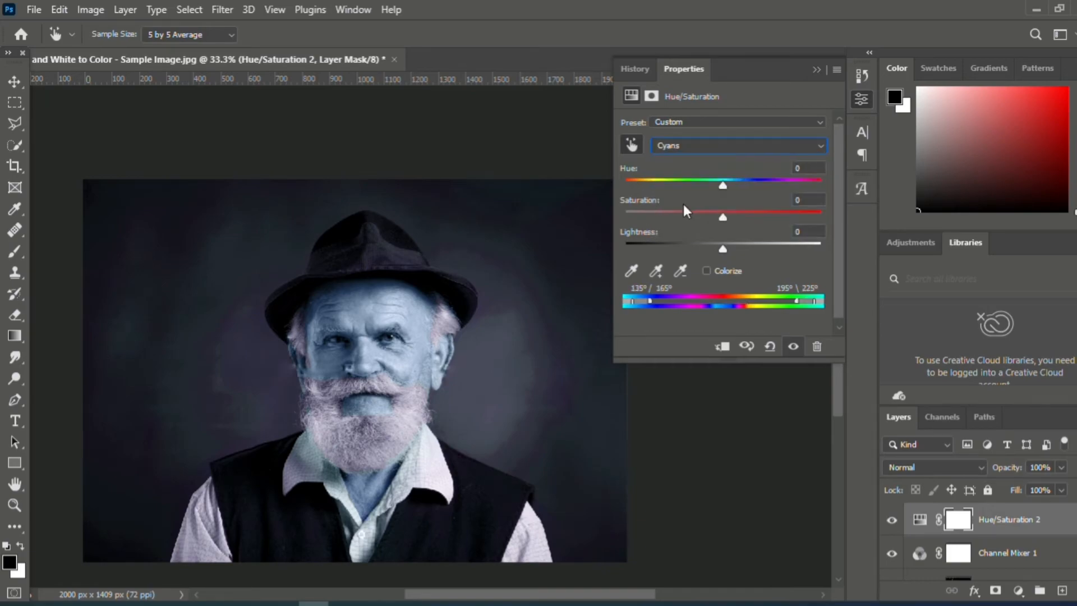
{"action": "left_click_drag", "start_coordinate": [722, 183], "coordinate": [780, 220]}
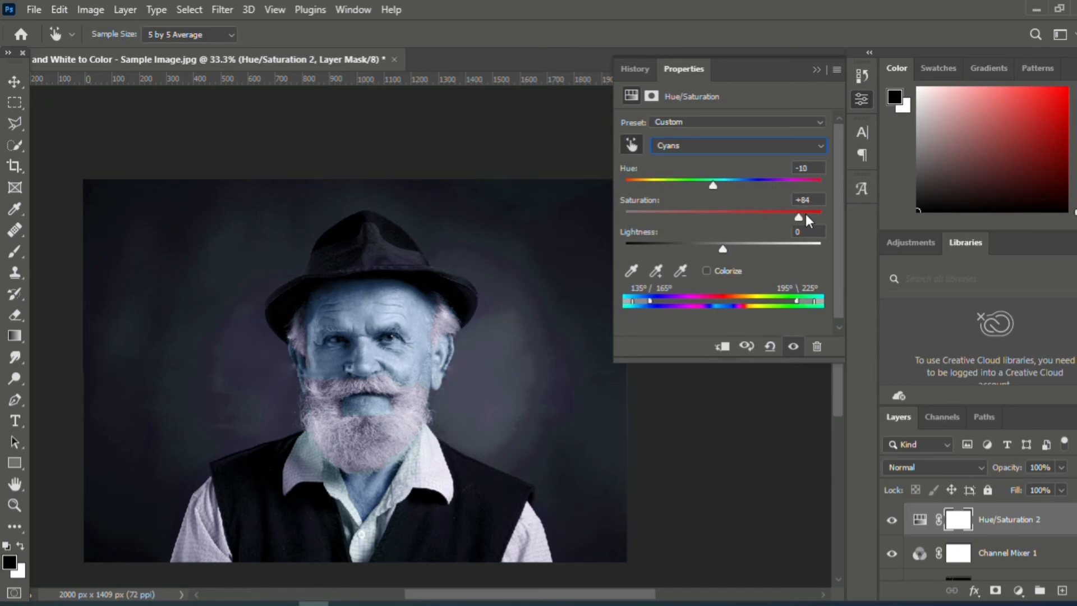
{"action": "left_click_drag", "start_coordinate": [646, 231], "coordinate": [648, 232]}
{"action": "left_click", "coordinate": [817, 70]}
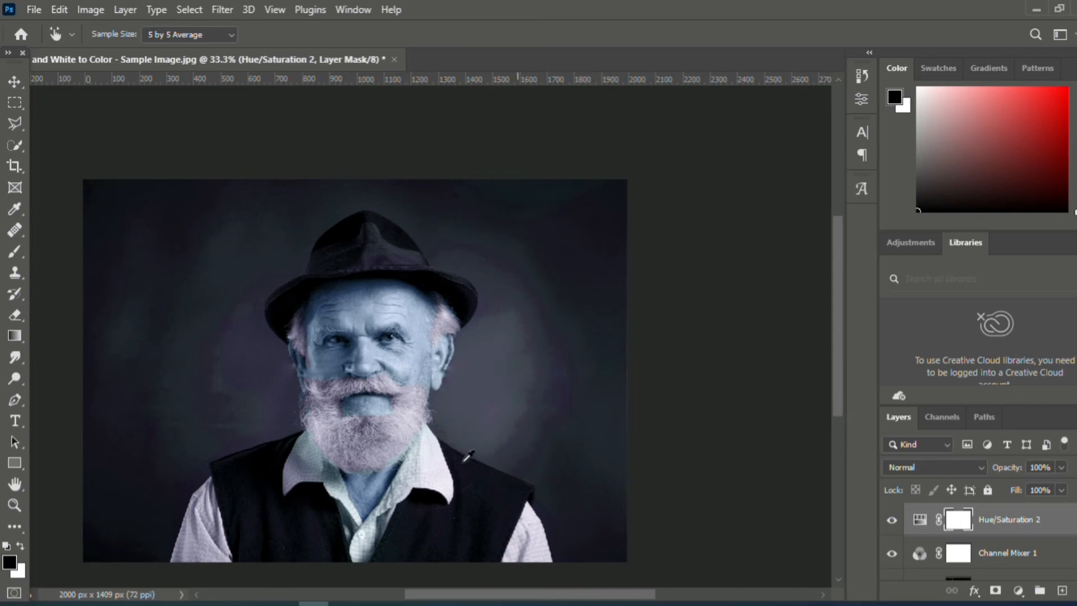
- Select the man's vest, shirt sleeves and collar with the Quick Selection tool, and invert the selection
{"action": "left_click", "coordinate": [13, 149]}
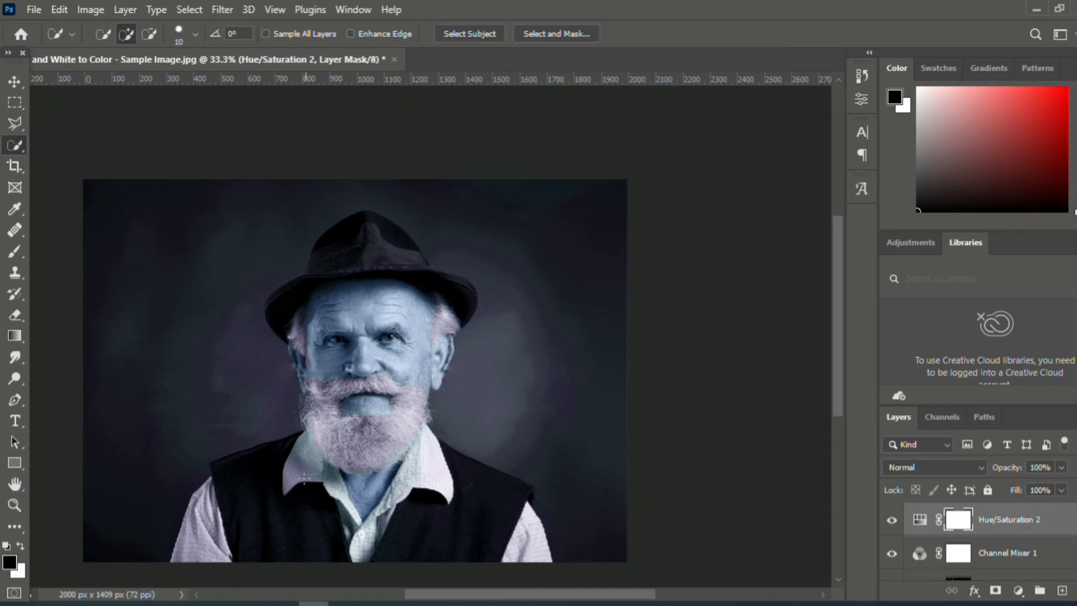
{"action": "left_click", "coordinate": [252, 521]}
{"action": "left_click", "coordinate": [212, 547]}
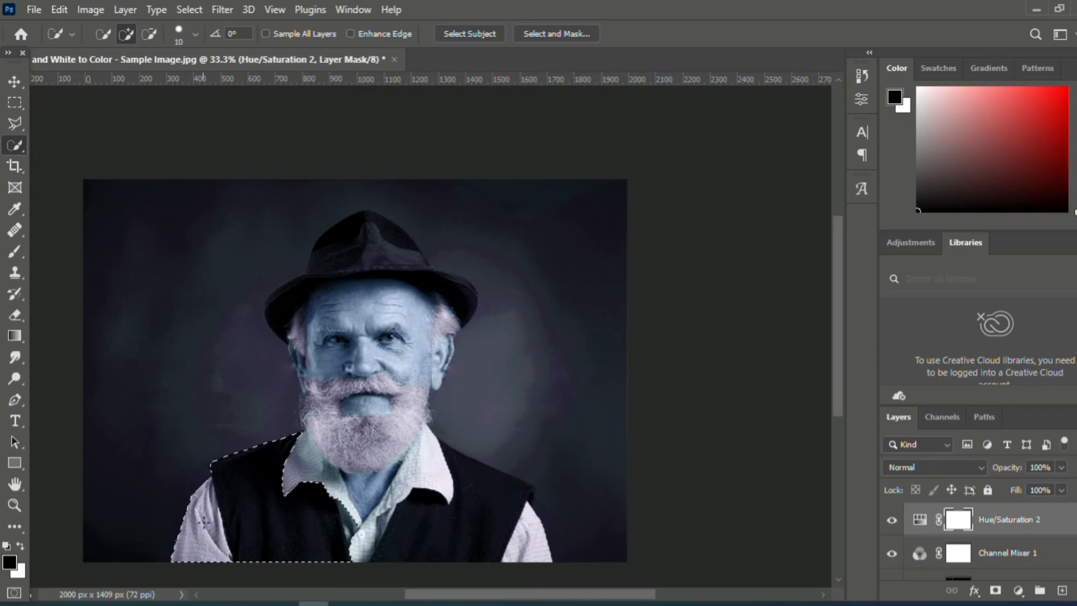
{"action": "left_click_drag", "start_coordinate": [308, 464], "coordinate": [347, 531]}
{"action": "mouse_move", "coordinate": [407, 508]}
{"action": "left_mouse_down"}
{"action": "mouse_move", "coordinate": [438, 497]}
{"action": "mouse_move", "coordinate": [422, 433]}
{"action": "mouse_move", "coordinate": [429, 458]}
{"action": "mouse_move", "coordinate": [517, 547]}
{"action": "left_mouse_up"}
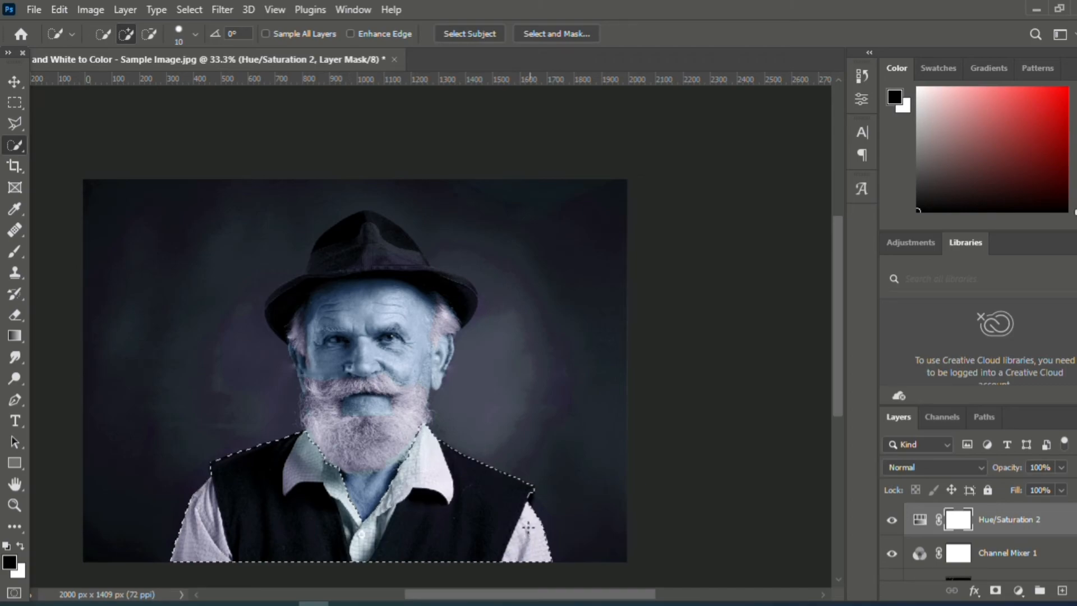
{"action": "left_click", "coordinate": [186, 9]}
{"action": "left_click", "coordinate": [203, 71]}
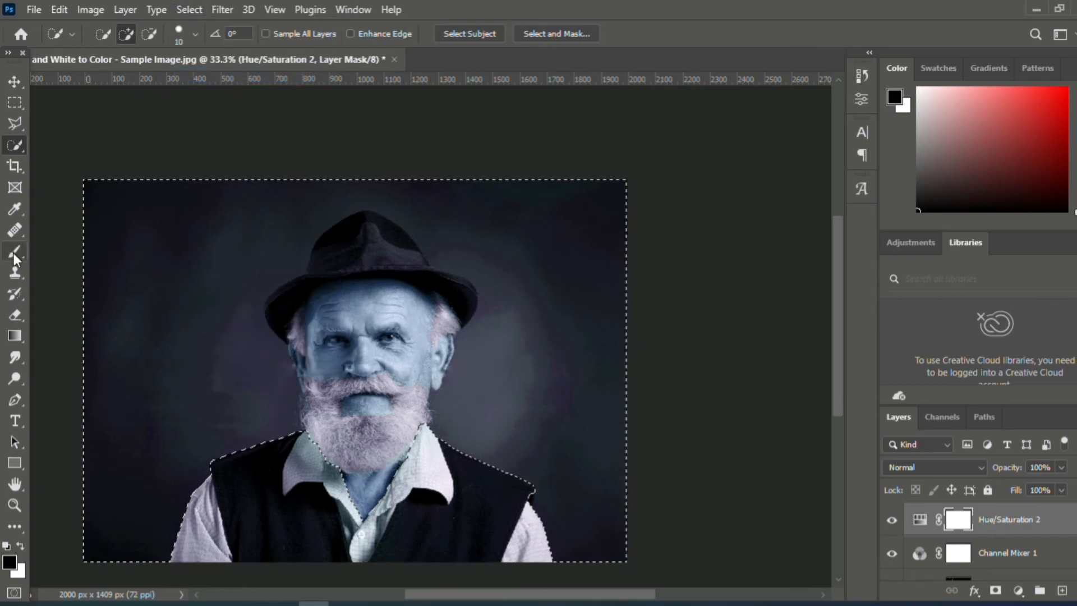
- Mask the blue tint off the face, hat and background with a black brush enlarged to 900 px, and deselect
{"action": "left_click", "coordinate": [13, 252]}
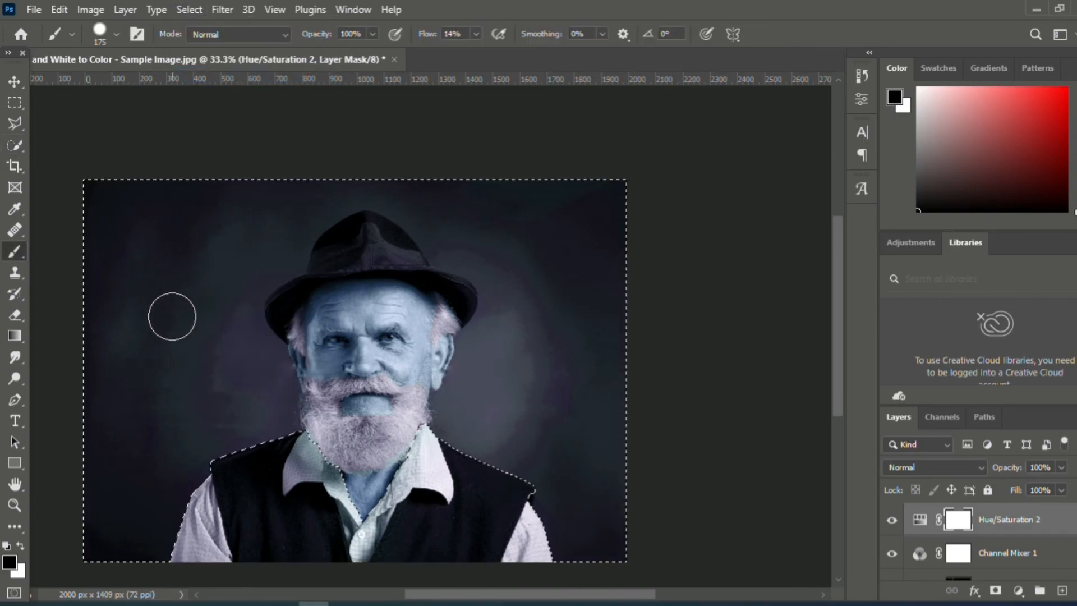
{"action": "left_click", "coordinate": [259, 204]}
{"action": "left_click", "coordinate": [117, 524], "text": "shift"}
{"action": "key", "text": "bracketright"}
{"action": "key", "text": "bracketright"}
{"action": "key", "text": "bracketright"}
{"action": "key", "text": "bracketright"}
{"action": "key", "text": "bracketright"}
{"action": "key", "text": "bracketright"}
{"action": "key", "text": "bracketright"}
{"action": "key", "text": "bracketright"}
{"action": "key", "text": "bracketright"}
{"action": "left_click_drag", "start_coordinate": [288, 288], "coordinate": [252, 265]}
{"action": "mouse_move", "coordinate": [347, 298]}
{"action": "left_mouse_down"}
{"action": "mouse_move", "coordinate": [44, 269]}
{"action": "mouse_move", "coordinate": [67, 420]}
{"action": "mouse_move", "coordinate": [183, 499]}
{"action": "mouse_move", "coordinate": [587, 381]}
{"action": "mouse_move", "coordinate": [424, 431]}
{"action": "mouse_move", "coordinate": [383, 487]}
{"action": "mouse_move", "coordinate": [93, 292]}
{"action": "mouse_move", "coordinate": [245, 418]}
{"action": "mouse_move", "coordinate": [301, 406]}
{"action": "mouse_move", "coordinate": [422, 307]}
{"action": "mouse_move", "coordinate": [496, 300]}
{"action": "mouse_move", "coordinate": [620, 377]}
{"action": "mouse_move", "coordinate": [249, 259]}
{"action": "mouse_move", "coordinate": [359, 460]}
{"action": "mouse_move", "coordinate": [610, 375]}
{"action": "left_mouse_up"}
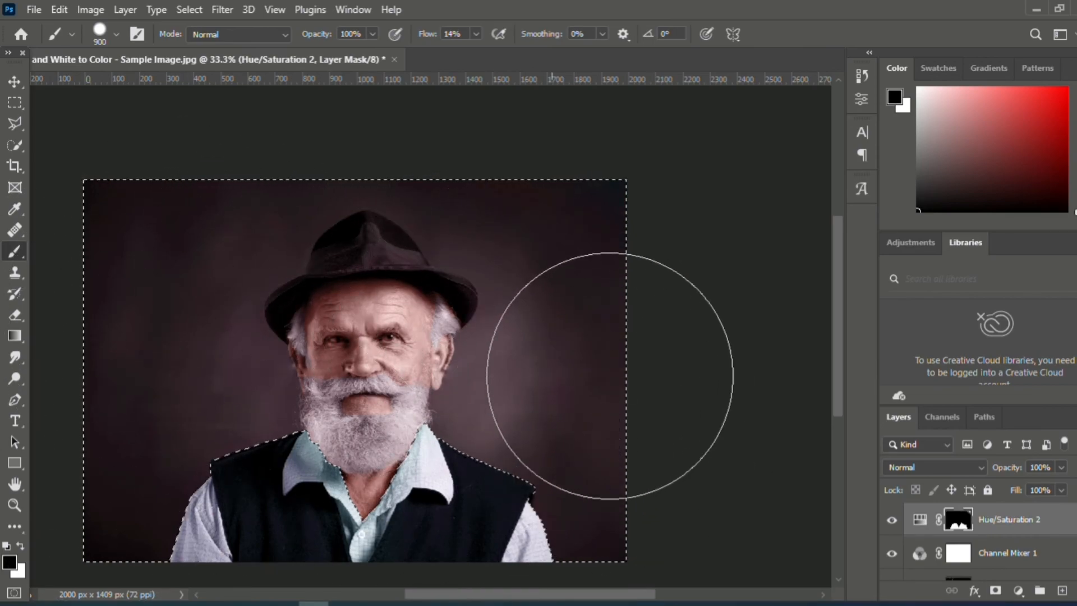
{"action": "key", "text": "ctrl+d"}
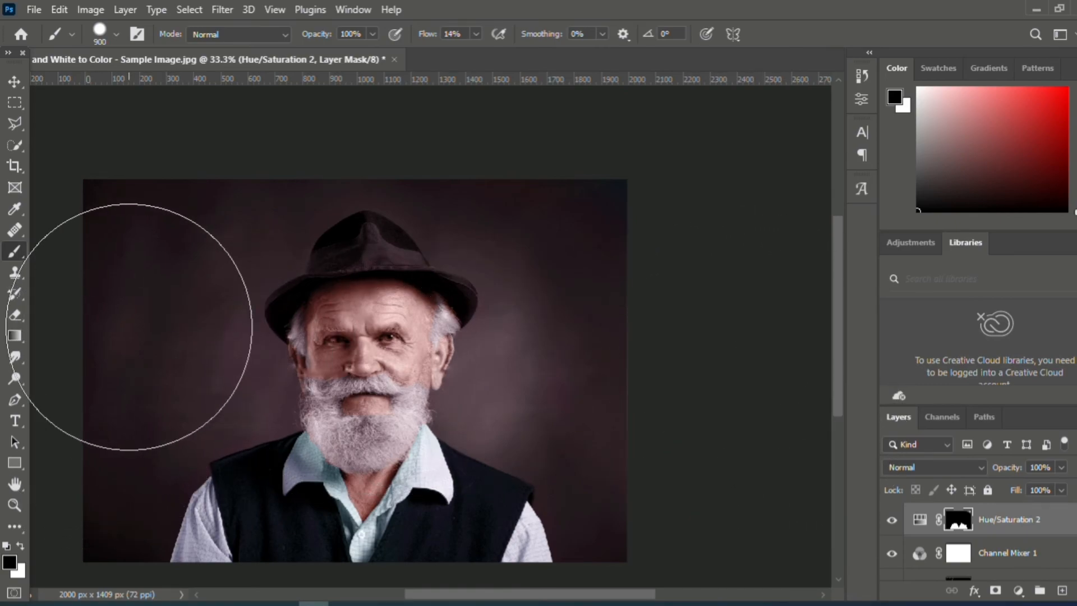
- Restore the blue tint on the hat by painting white on the Hue/Saturation mask, reducing the brush to 80 px
{"action": "left_click", "coordinate": [22, 546]}
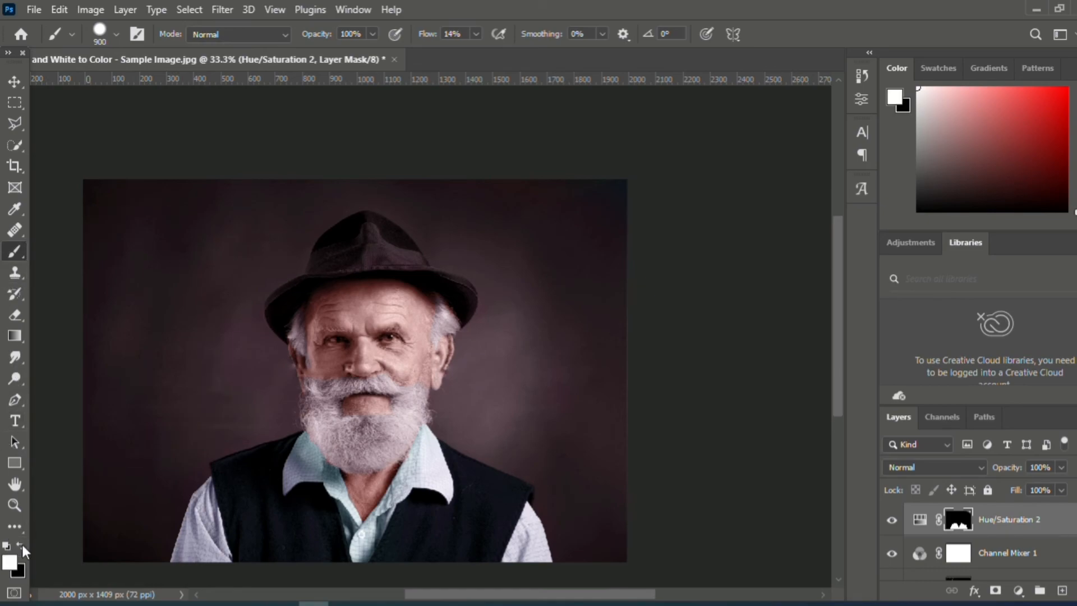
{"action": "key", "text": "bracketleft"}
{"action": "key", "text": "bracketleft"}
{"action": "key", "text": "bracketleft"}
{"action": "key", "text": "bracketleft"}
{"action": "key", "text": "bracketleft"}
{"action": "key", "text": "bracketleft"}
{"action": "key", "text": "bracketleft"}
{"action": "key", "text": "bracketleft"}
{"action": "key", "text": "bracketleft"}
{"action": "mouse_move", "coordinate": [365, 247]}
{"action": "left_mouse_down"}
{"action": "mouse_move", "coordinate": [352, 238]}
{"action": "mouse_move", "coordinate": [383, 241]}
{"action": "mouse_move", "coordinate": [342, 248]}
{"action": "mouse_move", "coordinate": [282, 311]}
{"action": "left_mouse_up"}
{"action": "key", "text": "bracketleft"}
{"action": "key", "text": "bracketleft"}
{"action": "key", "text": "bracketleft"}
{"action": "key", "text": "bracketleft"}
{"action": "key", "text": "bracketleft"}
{"action": "mouse_move", "coordinate": [381, 253]}
{"action": "left_mouse_down"}
{"action": "mouse_move", "coordinate": [461, 294]}
{"action": "mouse_move", "coordinate": [464, 315]}
{"action": "mouse_move", "coordinate": [467, 295]}
{"action": "mouse_move", "coordinate": [428, 280]}
{"action": "mouse_move", "coordinate": [379, 229]}
{"action": "mouse_move", "coordinate": [357, 225]}
{"action": "mouse_move", "coordinate": [338, 243]}
{"action": "mouse_move", "coordinate": [367, 223]}
{"action": "mouse_move", "coordinate": [370, 247]}
{"action": "mouse_move", "coordinate": [329, 265]}
{"action": "mouse_move", "coordinate": [400, 259]}
{"action": "mouse_move", "coordinate": [317, 271]}
{"action": "mouse_move", "coordinate": [356, 261]}
{"action": "mouse_move", "coordinate": [374, 224]}
{"action": "mouse_move", "coordinate": [344, 234]}
{"action": "left_mouse_up"}
{"action": "left_click", "coordinate": [20, 547]}
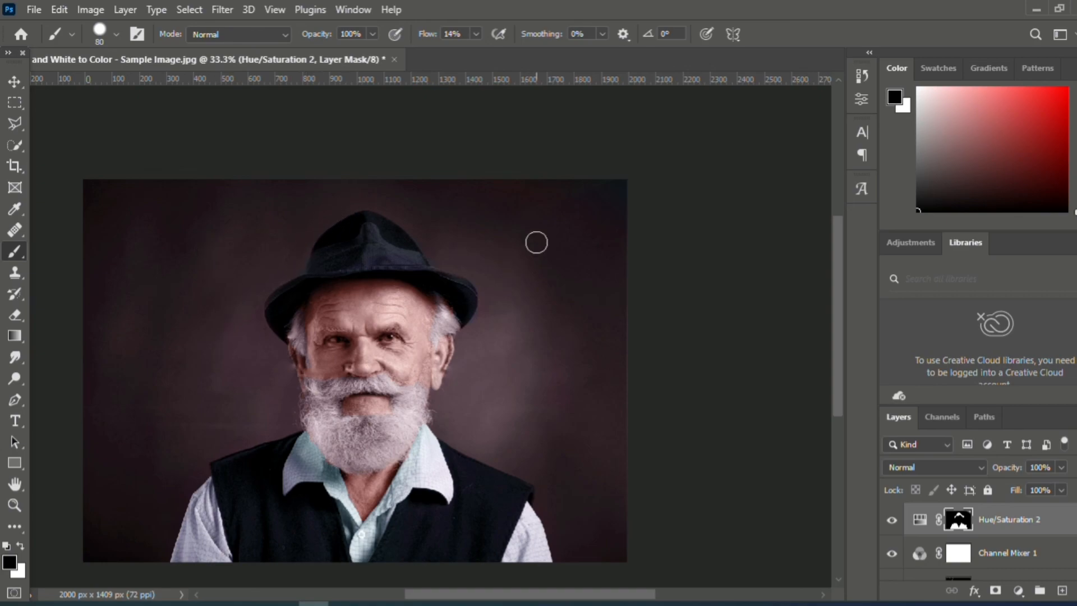
{"action": "left_click_drag", "start_coordinate": [835, 275], "coordinate": [835, 298]}
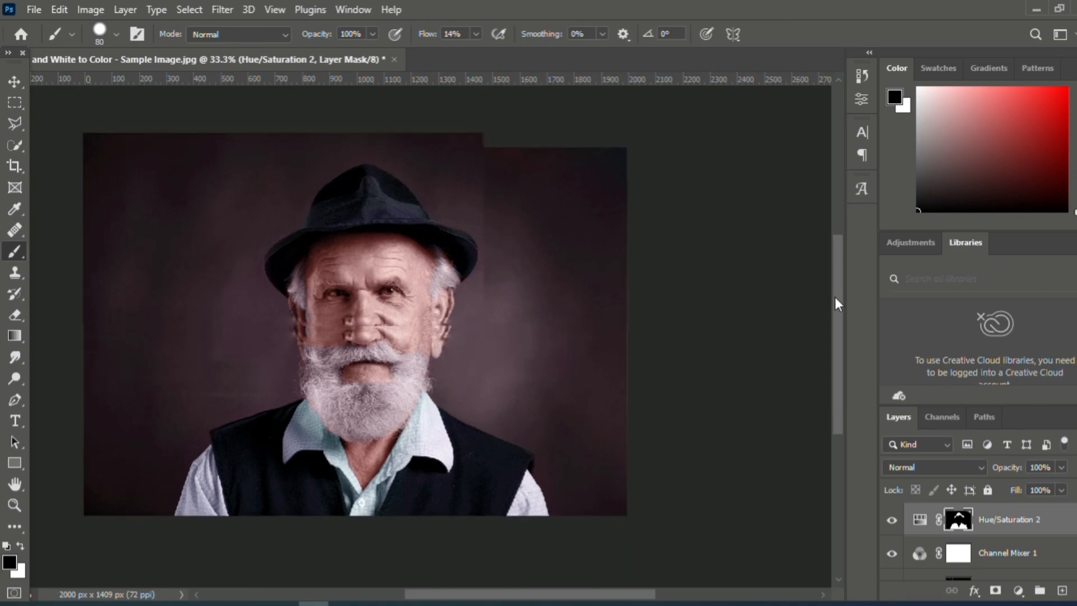